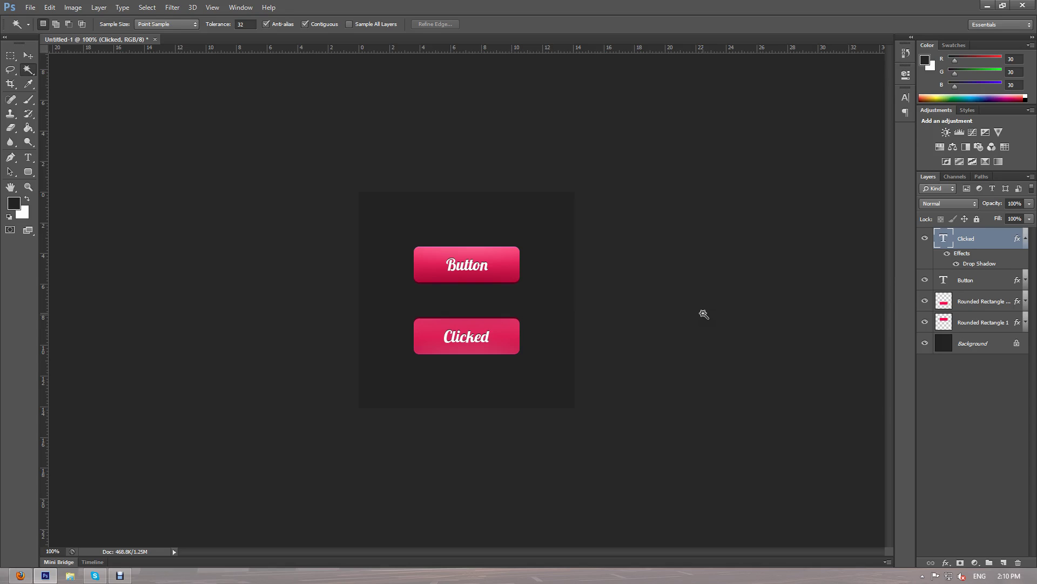
Hide the two text layers and two rounded rectangle layers, leaving only Background, and draw a new pink rounded rectangle on the canvas
{"action": "left_click", "coordinate": [28, 171]}
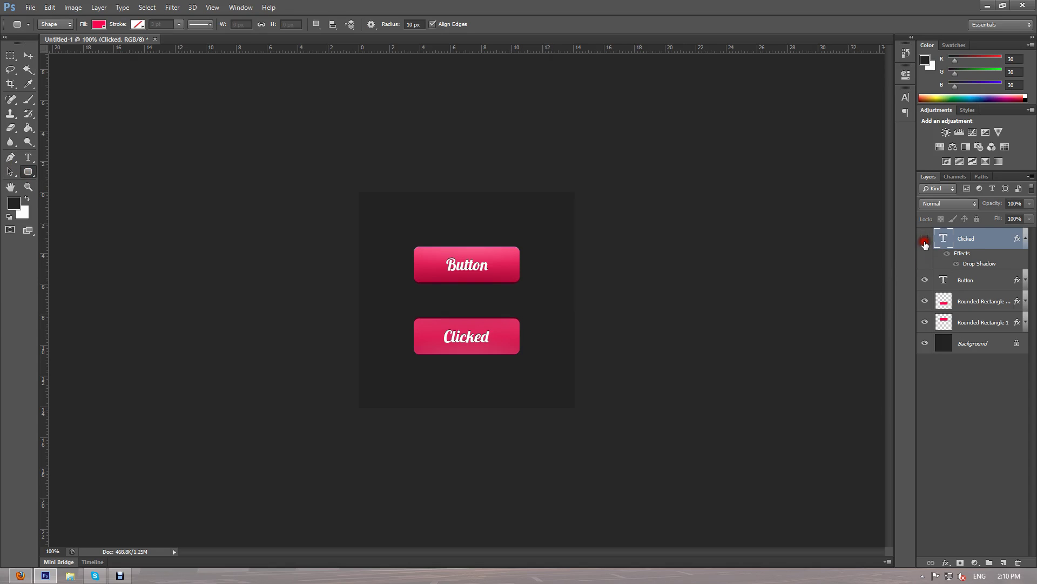
{"action": "left_click_drag", "start_coordinate": [925, 238], "coordinate": [924, 322]}
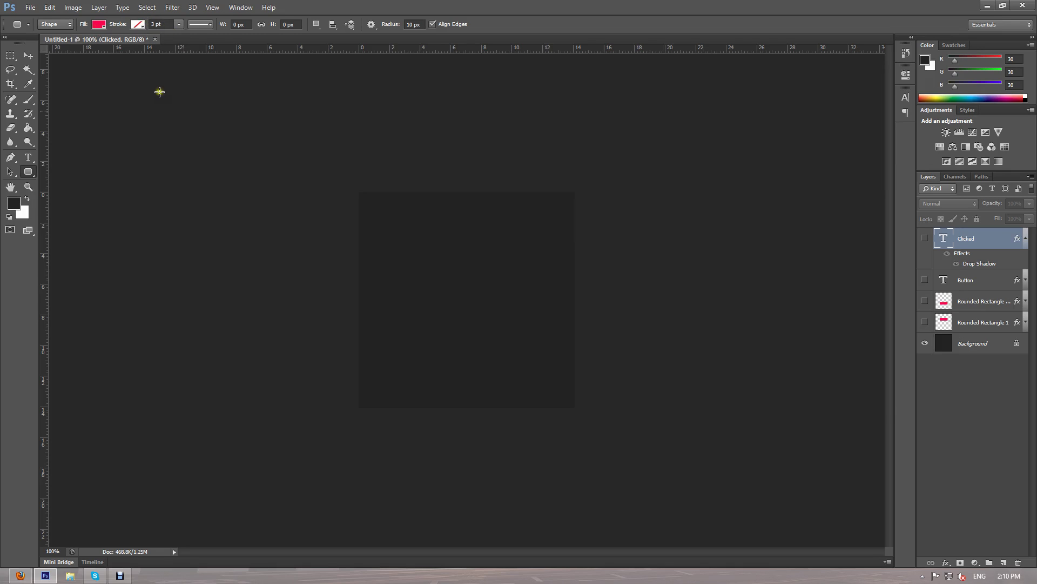
{"action": "left_click_drag", "start_coordinate": [398, 245], "coordinate": [503, 282]}
{"action": "right_click", "coordinate": [479, 268]}
{"action": "left_click", "coordinate": [520, 304]}
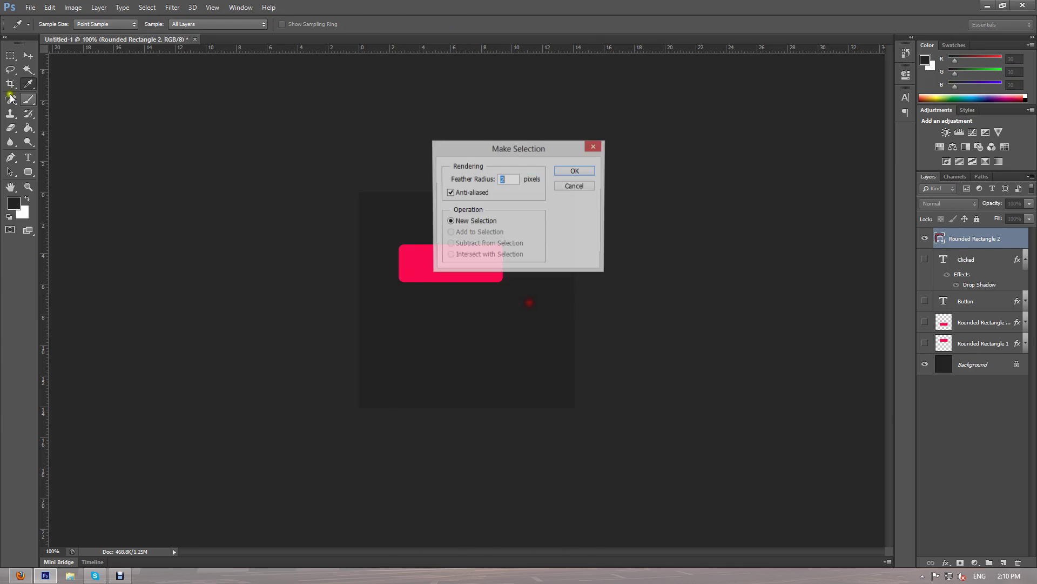
{"action": "key", "text": "Escape"}
Centre the new rounded rectangle on the canvas both vertically and horizontally, and clear the selection
{"action": "key", "text": "w"}
{"action": "key", "text": "v"}
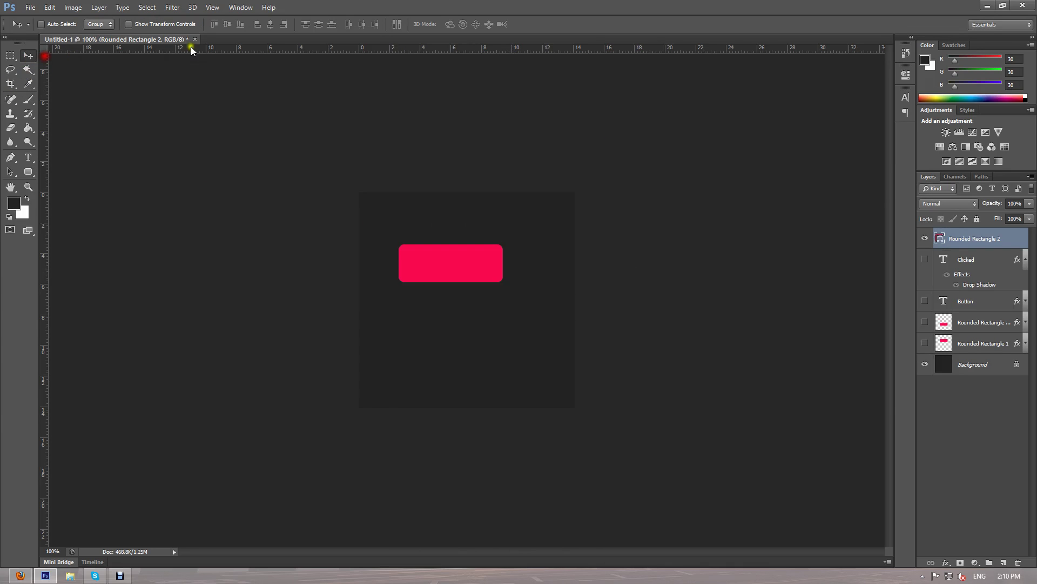
{"action": "key", "text": "ctrl+a"}
{"action": "left_click", "coordinate": [270, 24]}
{"action": "left_click", "coordinate": [28, 70]}
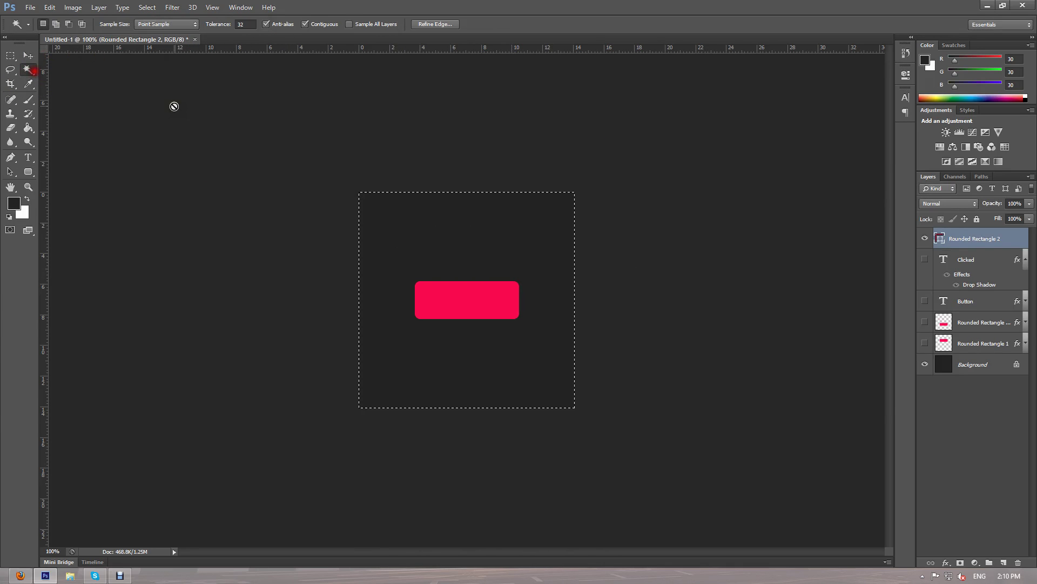
{"action": "key", "text": "ctrl+d"}
Add a Drop Shadow to the new rounded rectangle with a distance of 3 px and a size of 0 px
{"action": "double_click", "coordinate": [1000, 240]}
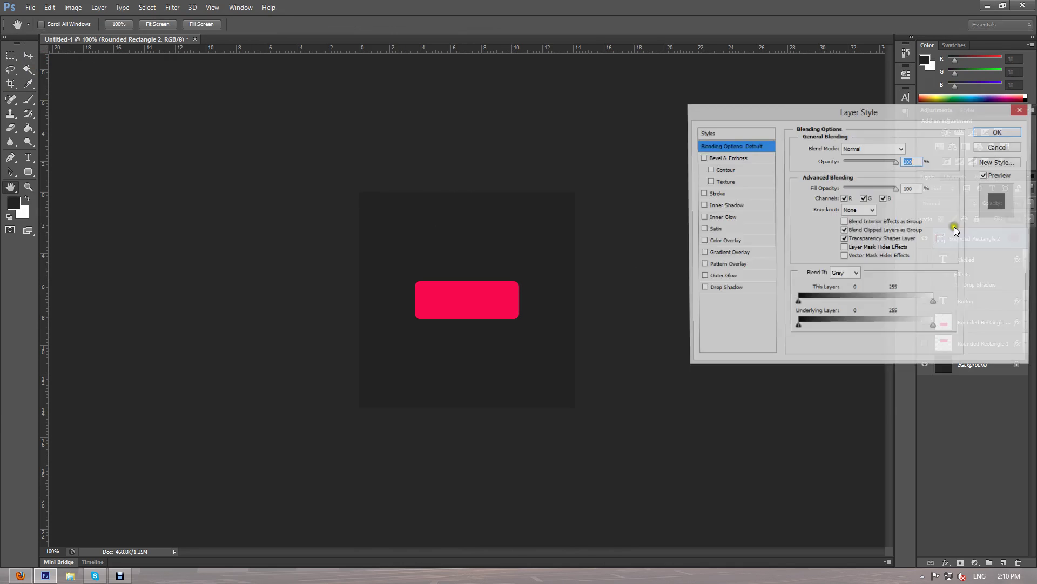
{"action": "left_click", "coordinate": [725, 289]}
{"action": "double_click", "coordinate": [903, 195]}
{"action": "type", "text": "3"}
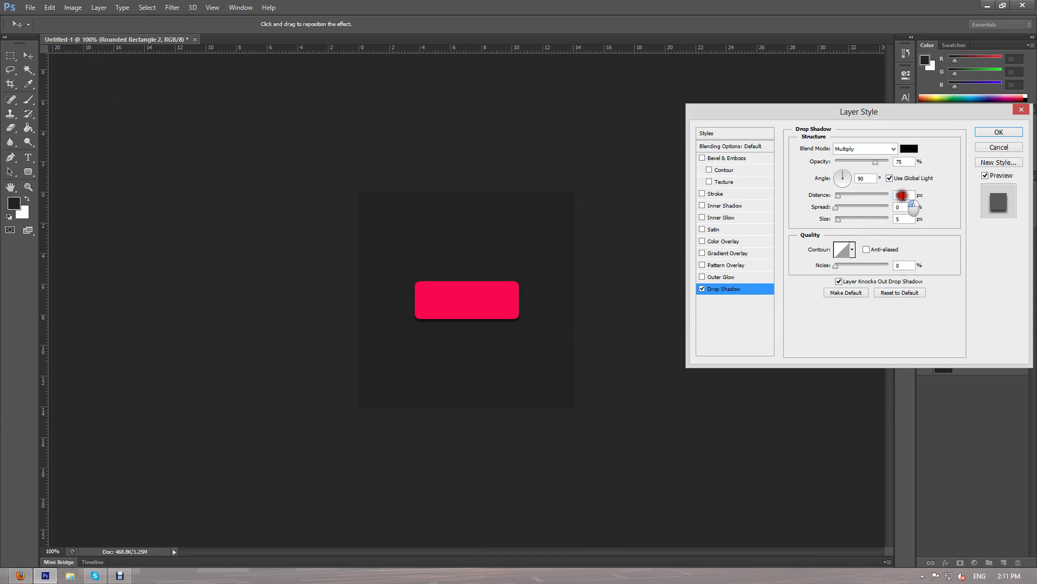
{"action": "double_click", "coordinate": [904, 219]}
{"action": "type", "text": "0"}
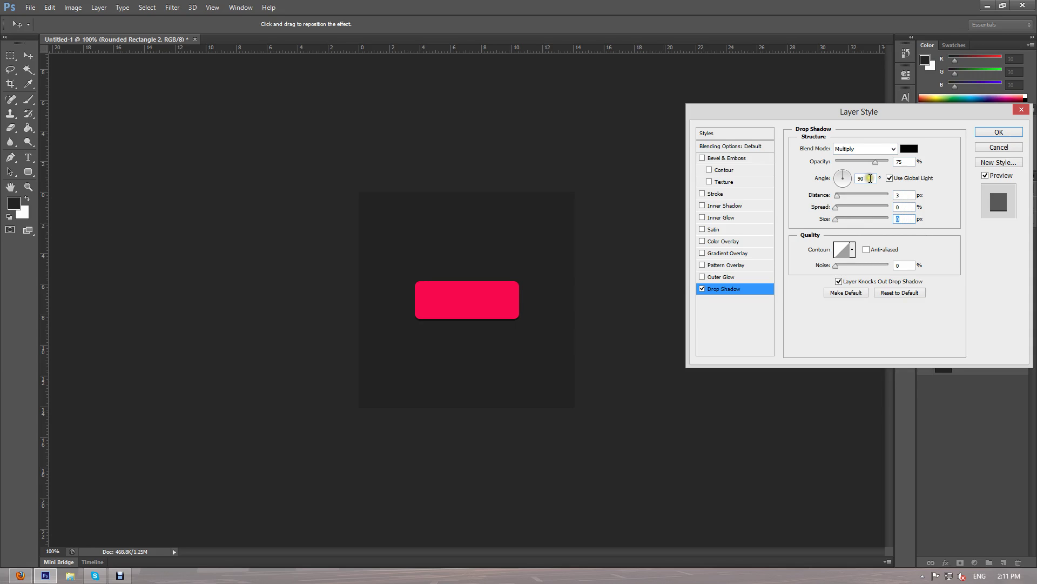
Set the drop shadow to Normal blend mode, 100% opacity and dark red #67001d, darkened from the rectangle's sampled pink
{"action": "left_click", "coordinate": [909, 148]}
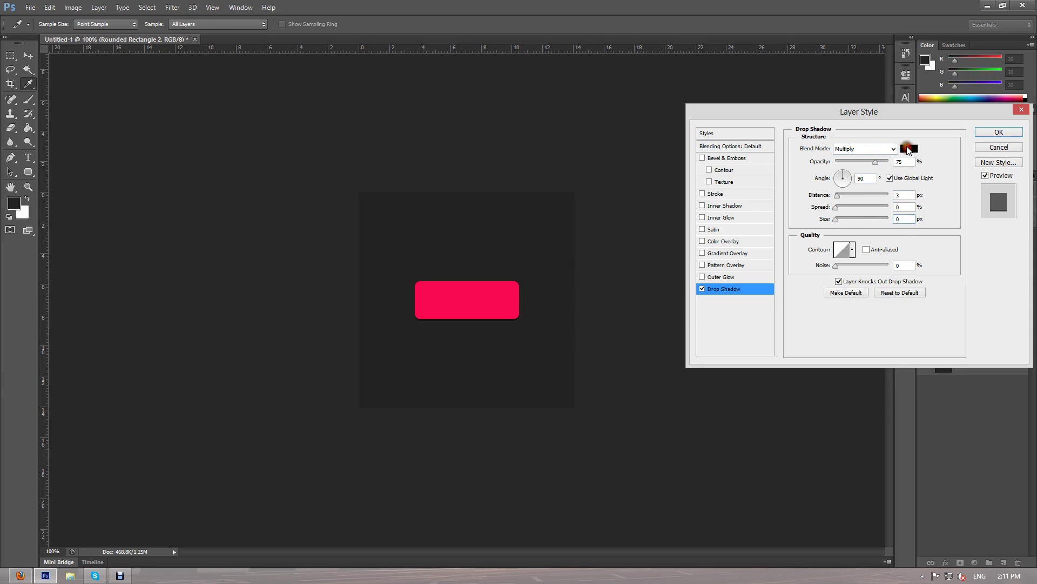
{"action": "left_click", "coordinate": [504, 284]}
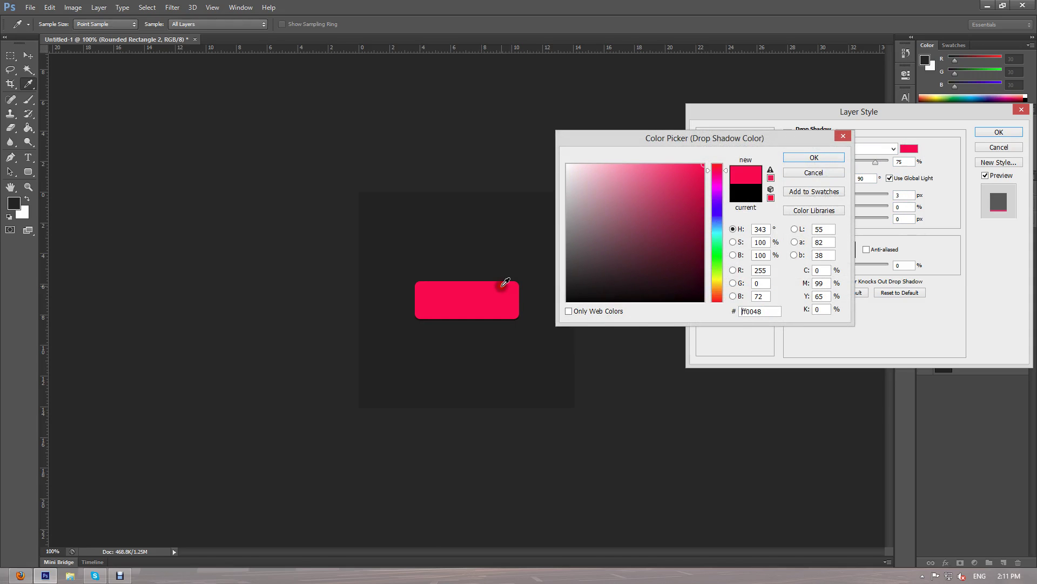
{"action": "left_click", "coordinate": [814, 157]}
{"action": "left_click", "coordinate": [865, 148]}
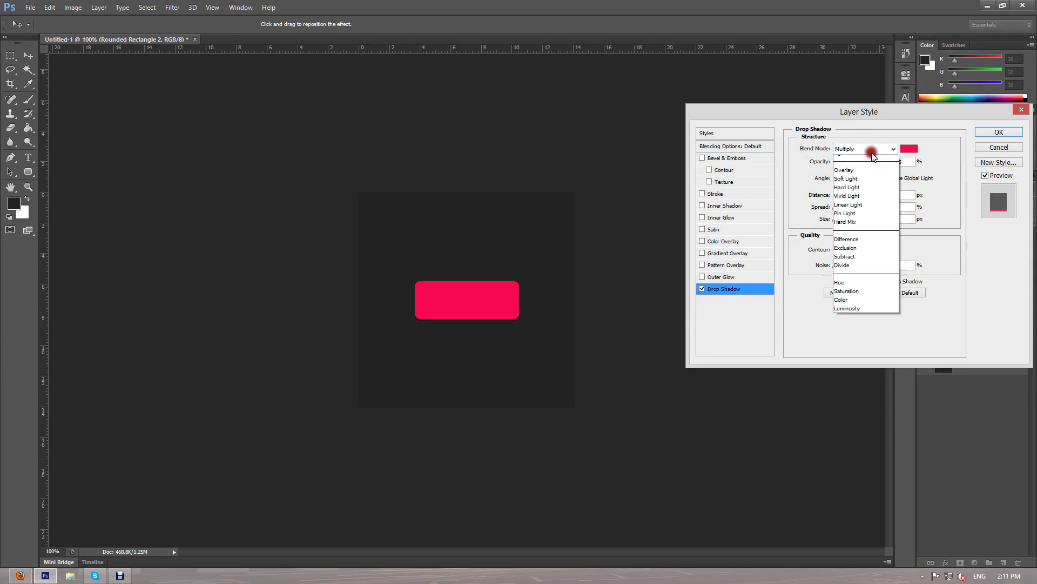
{"action": "left_click", "coordinate": [865, 156]}
{"action": "left_click_drag", "start_coordinate": [875, 162], "coordinate": [888, 161]}
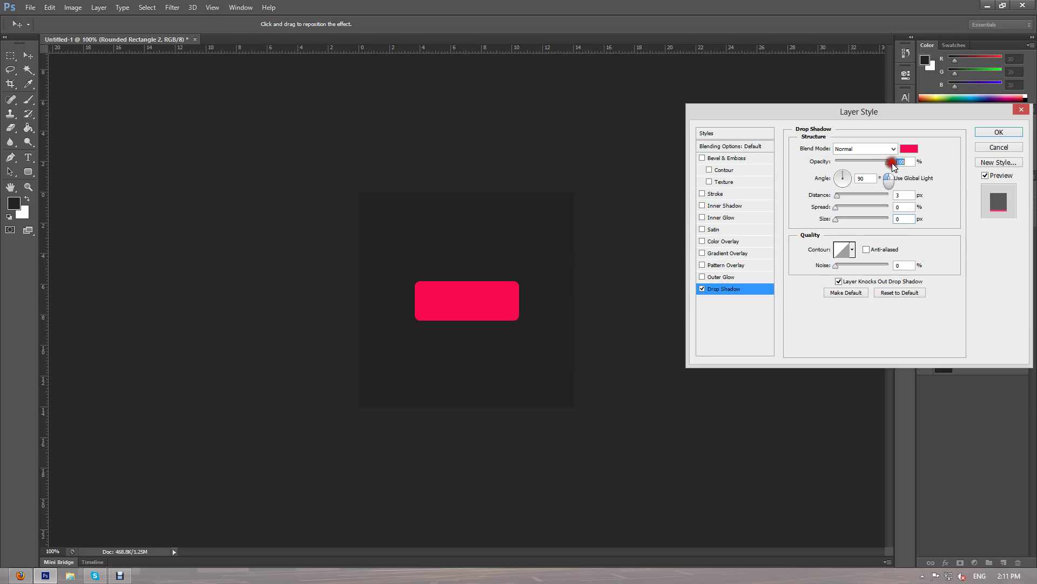
{"action": "left_click", "coordinate": [909, 149]}
{"action": "mouse_move", "coordinate": [703, 186]}
{"action": "left_mouse_down"}
{"action": "mouse_move", "coordinate": [744, 222]}
{"action": "mouse_move", "coordinate": [718, 227]}
{"action": "mouse_move", "coordinate": [708, 246]}
{"action": "left_mouse_up"}
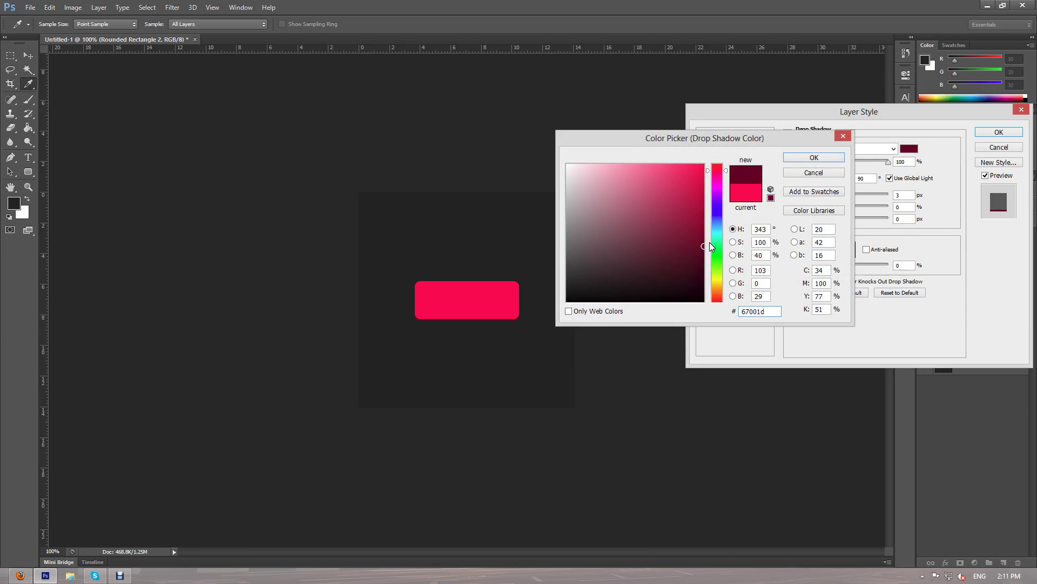
{"action": "left_click", "coordinate": [821, 159]}
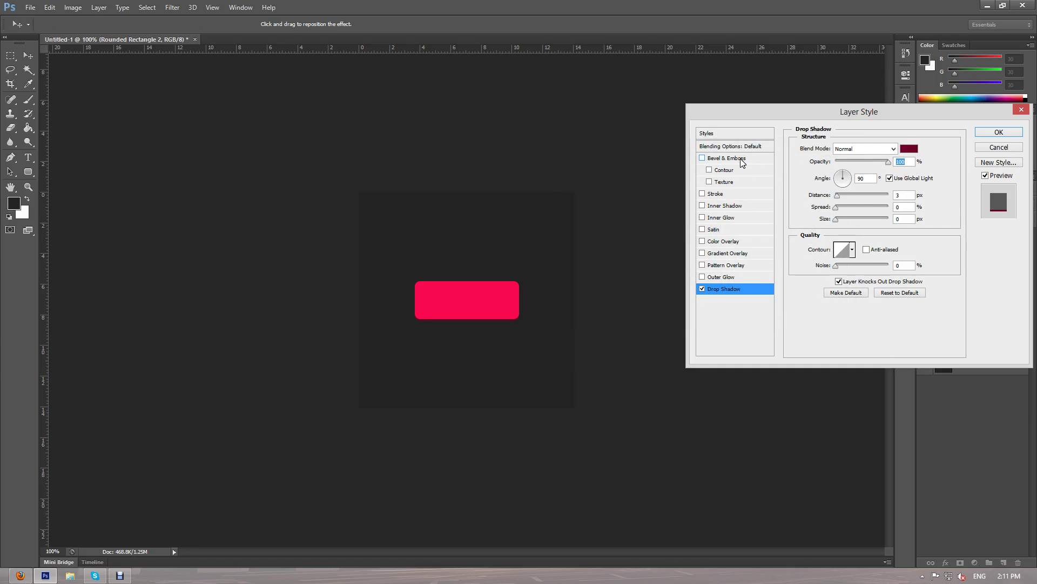
Add a white Inner Shadow in Overlay blend mode with a distance of 1 px and a size of 0 px
{"action": "left_click", "coordinate": [736, 206]}
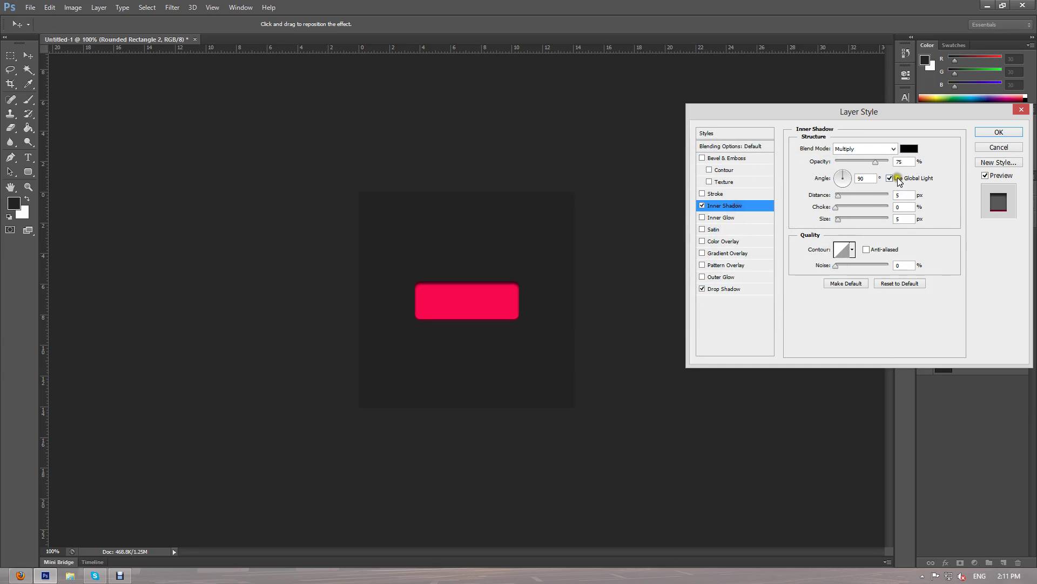
{"action": "double_click", "coordinate": [903, 195]}
{"action": "type", "text": "1"}
{"action": "left_click_drag", "start_coordinate": [838, 218], "coordinate": [801, 221]}
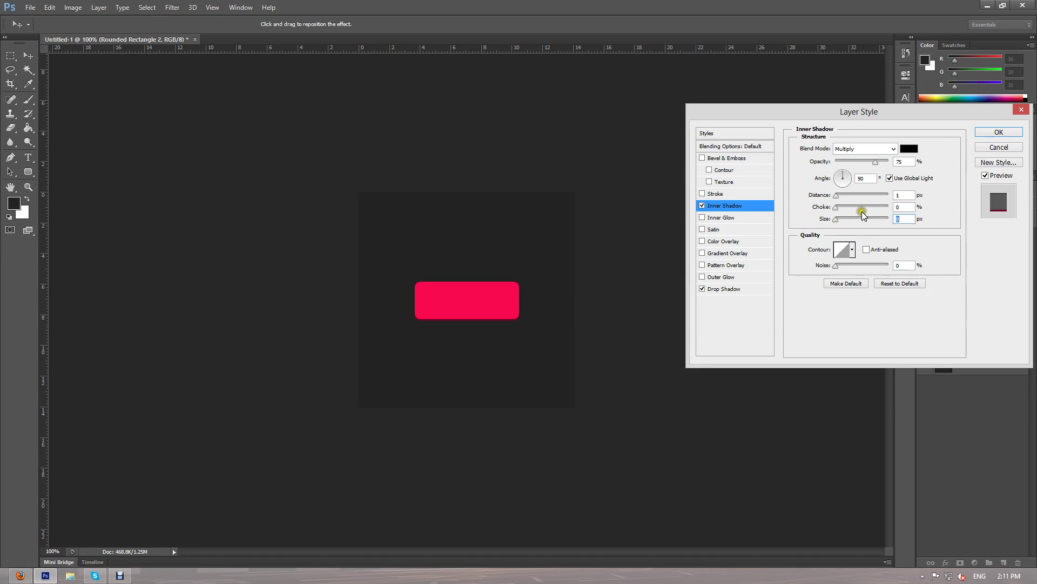
{"action": "left_click", "coordinate": [861, 150]}
{"action": "left_click", "coordinate": [861, 290]}
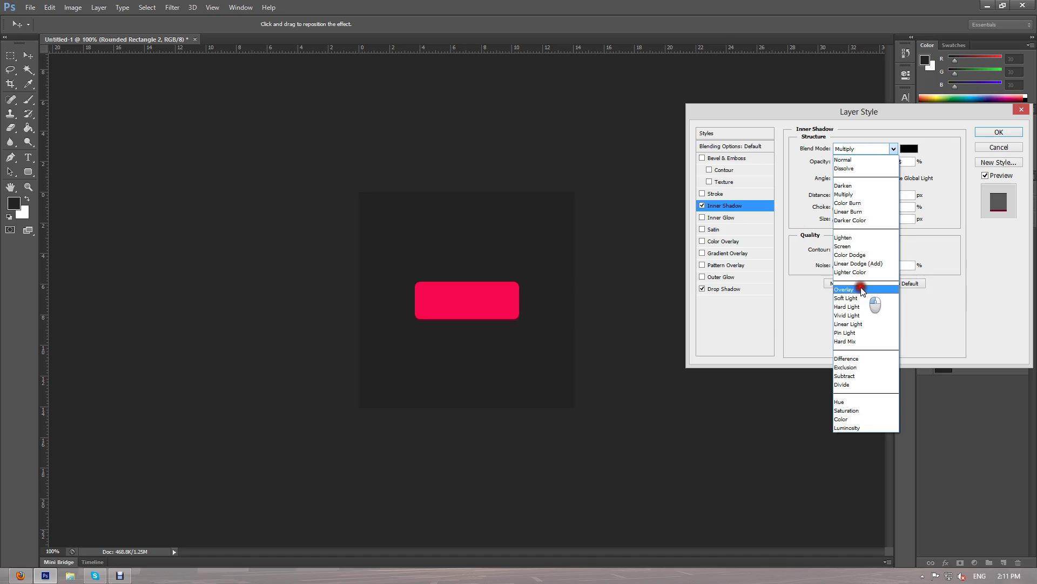
{"action": "left_click", "coordinate": [909, 149]}
{"action": "left_click", "coordinate": [568, 165]}
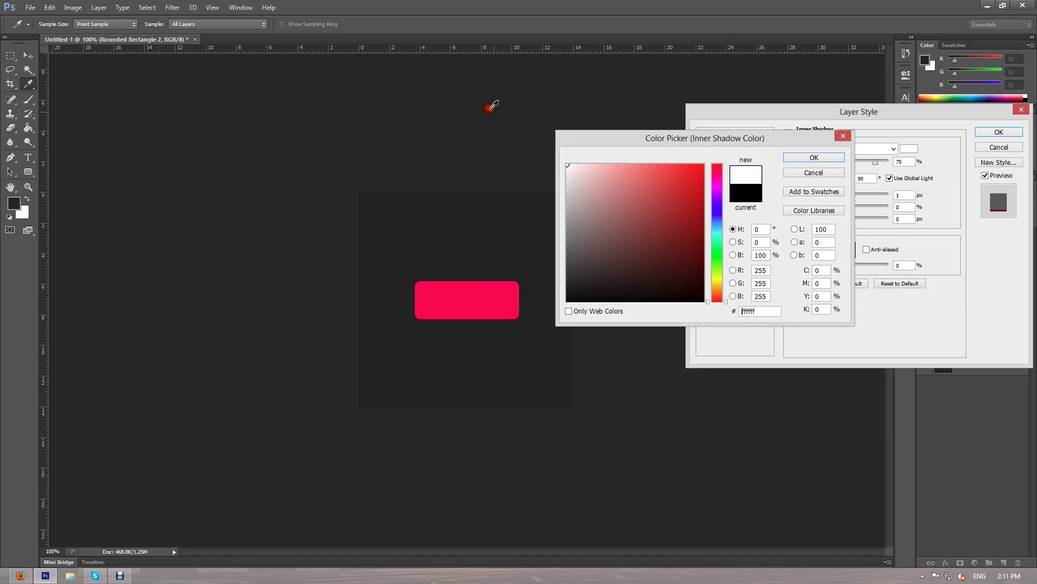
{"action": "left_click", "coordinate": [812, 157]}
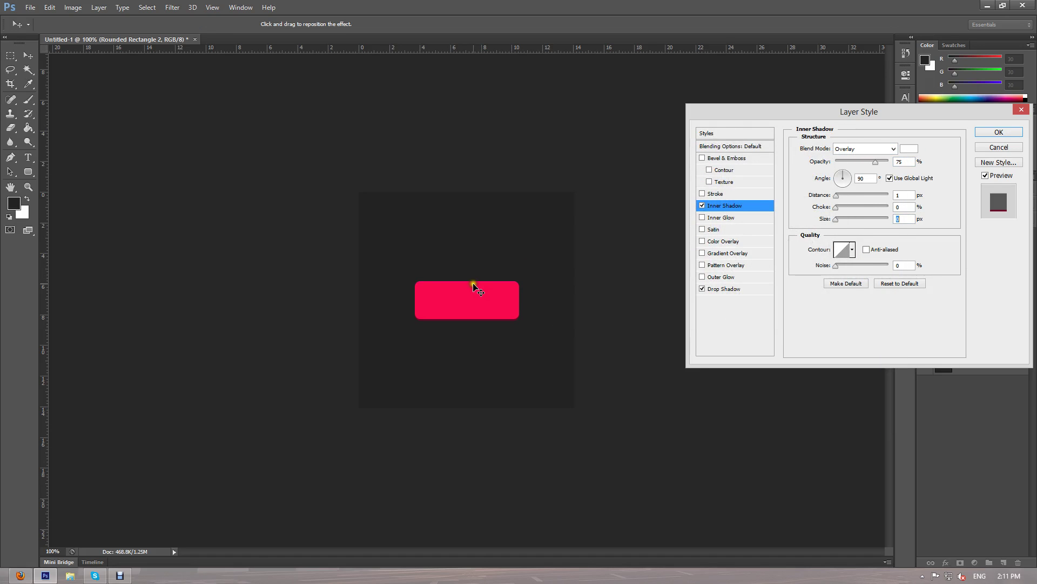
Add a black-to-white Gradient Overlay to the rectangle at about 23% opacity
{"action": "left_click", "coordinate": [737, 258]}
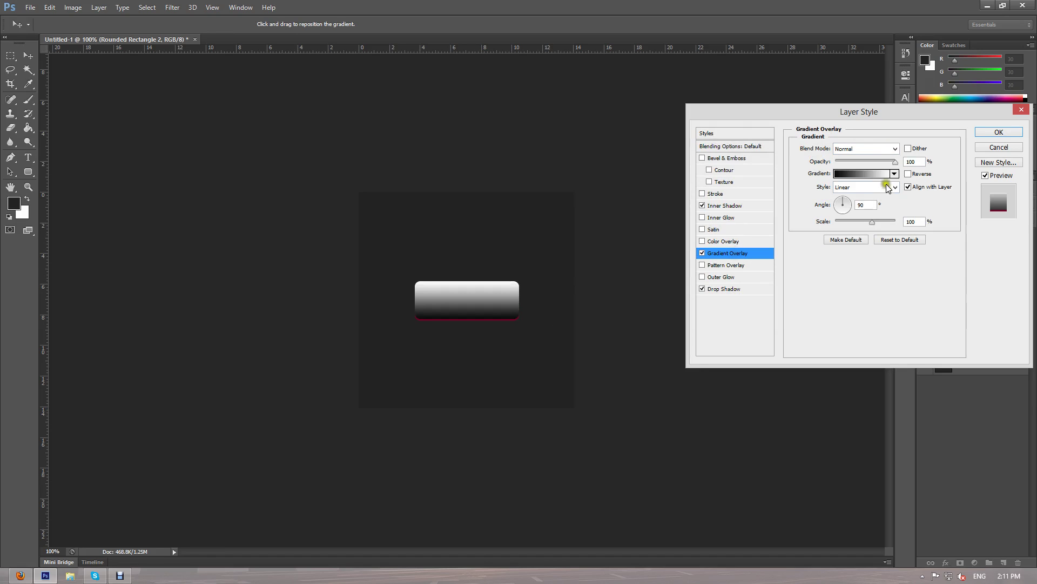
{"action": "left_click_drag", "start_coordinate": [894, 162], "coordinate": [849, 164]}
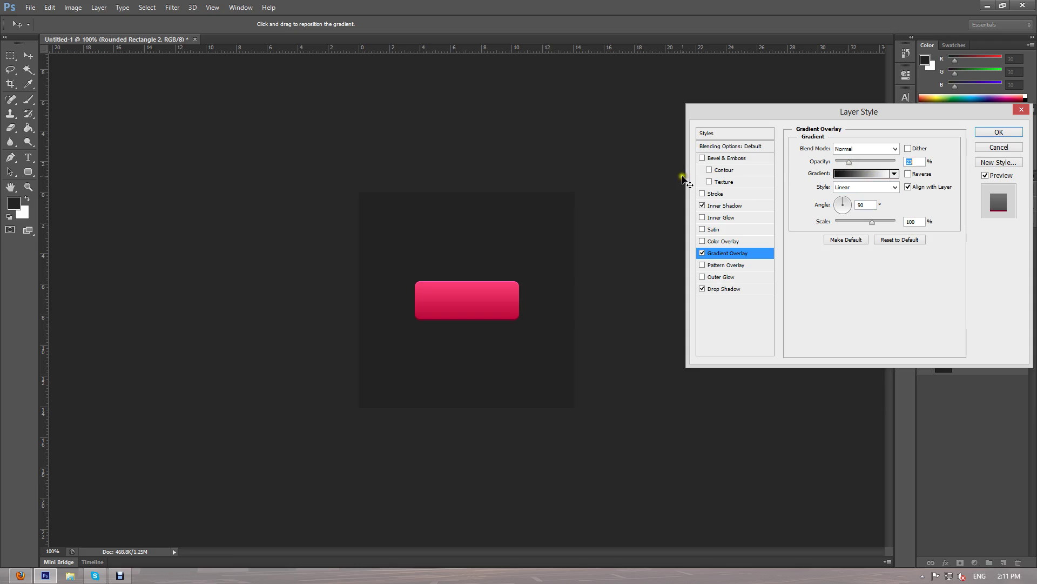
Add a Bevel & Emboss with size 210 px, highlight opacity 15% and shadow opacity 5%, and apply the layer style
{"action": "left_click", "coordinate": [725, 160]}
{"action": "left_click_drag", "start_coordinate": [844, 198], "coordinate": [841, 200]}
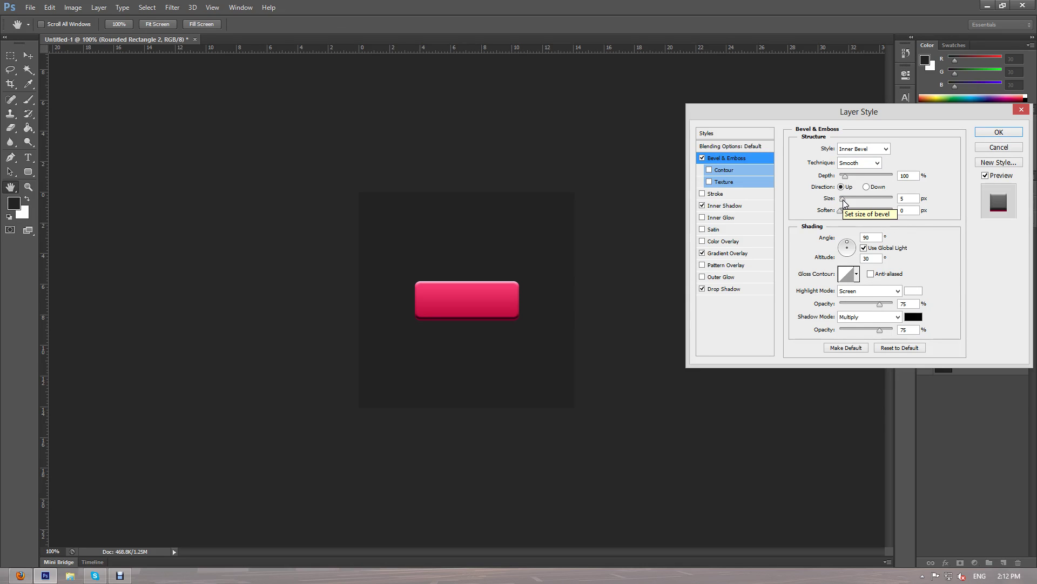
{"action": "left_click_drag", "start_coordinate": [843, 199], "coordinate": [886, 200]}
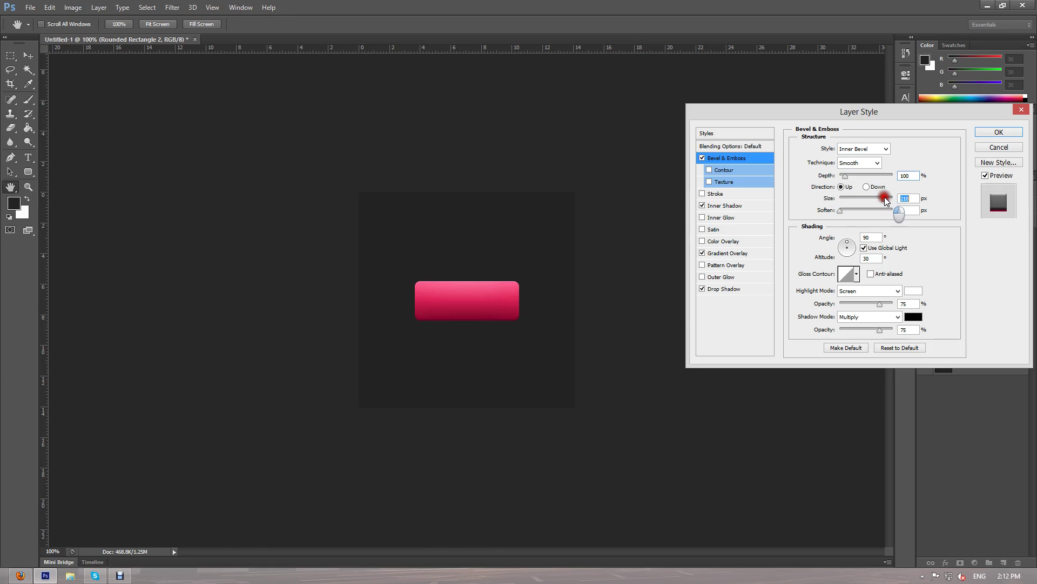
{"action": "left_click_drag", "start_coordinate": [879, 330], "coordinate": [869, 330]}
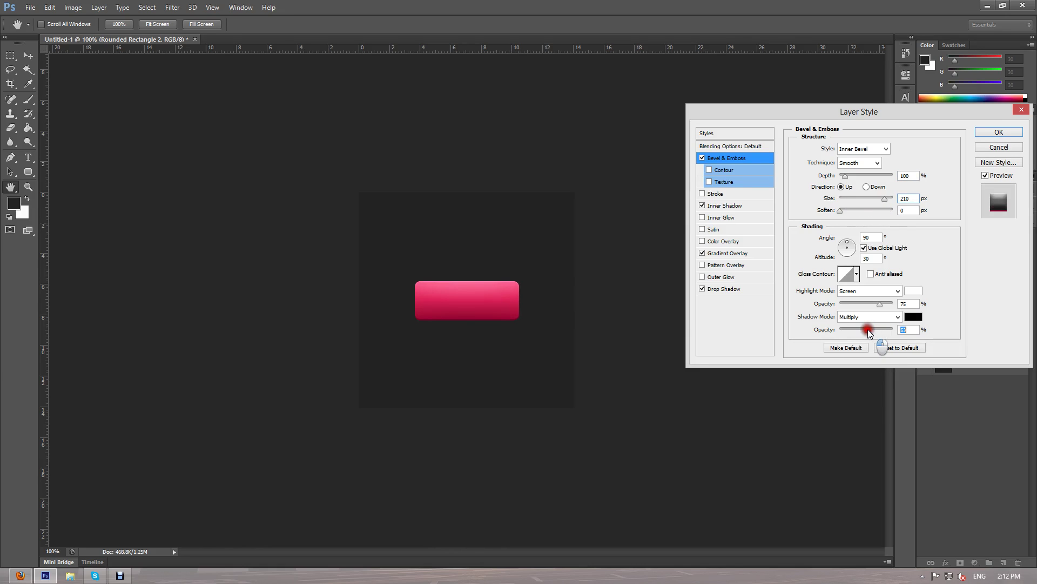
{"action": "left_click_drag", "start_coordinate": [868, 331], "coordinate": [844, 330]}
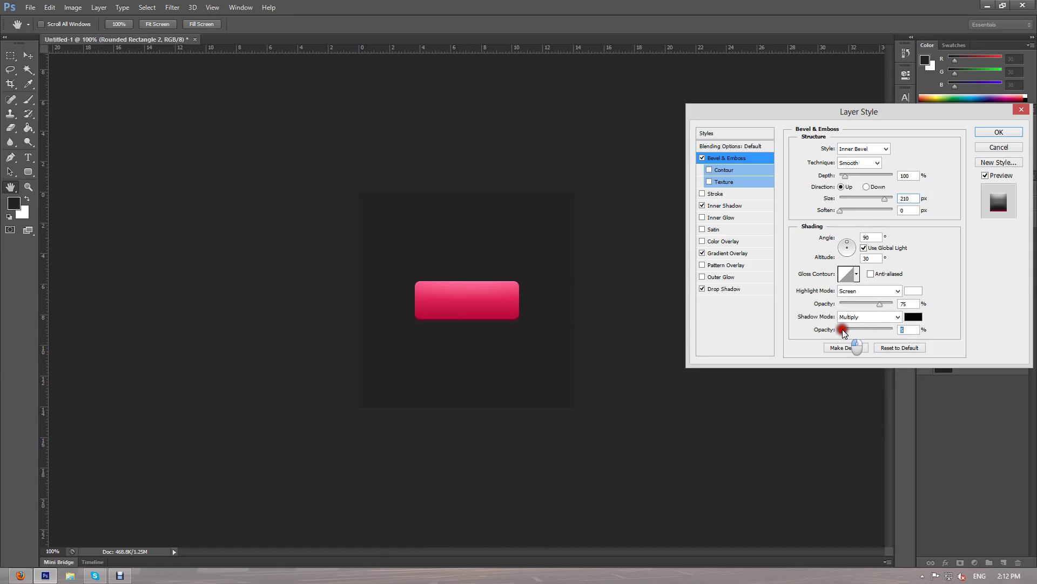
{"action": "left_click_drag", "start_coordinate": [879, 304], "coordinate": [848, 306]}
{"action": "left_click", "coordinate": [982, 294]}
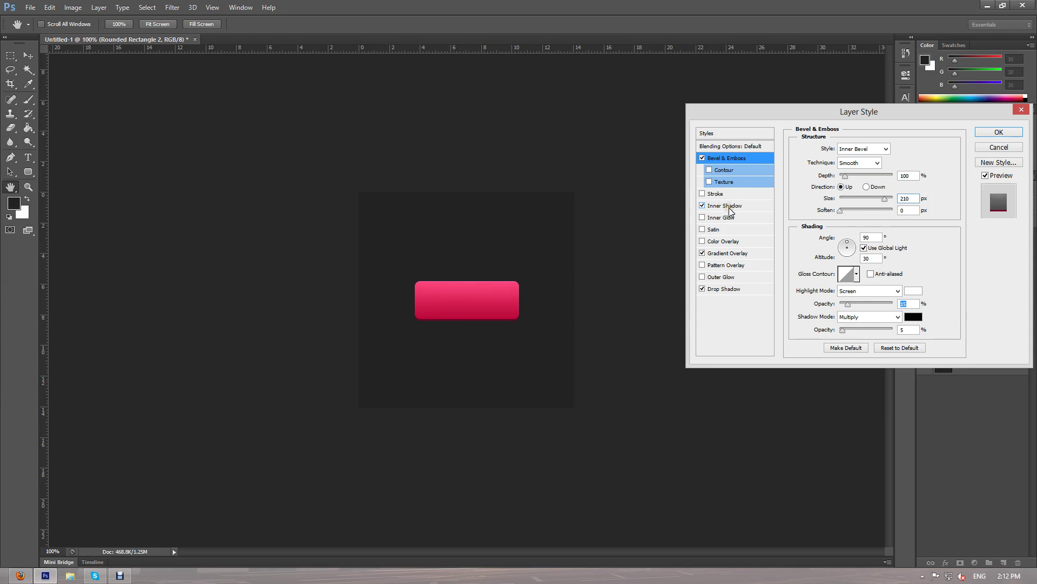
{"action": "left_click", "coordinate": [1008, 131]}
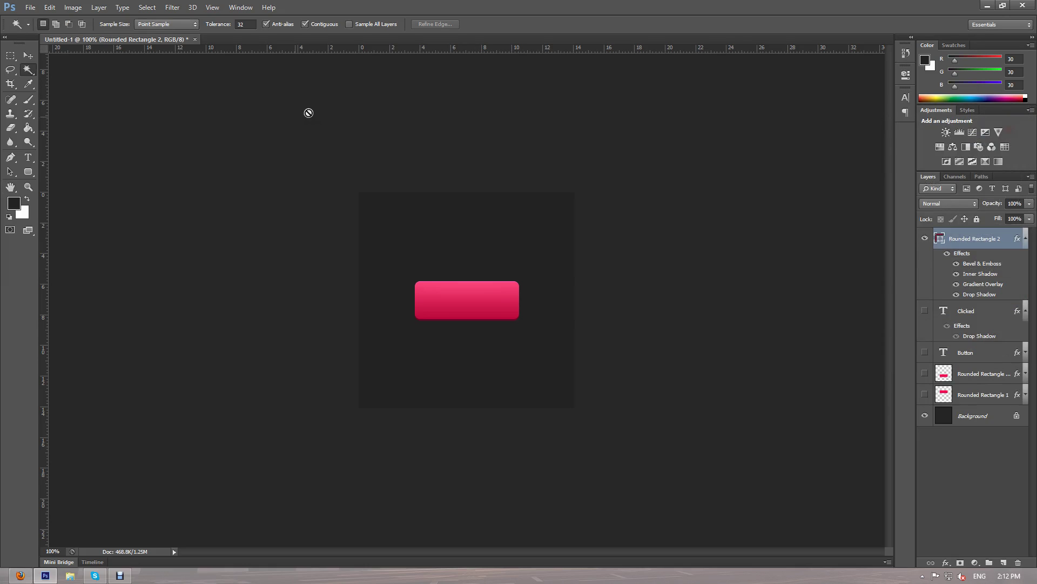
Collapse the new rectangle's effects list and start a line of text on the pink button
{"action": "left_click", "coordinate": [28, 157]}
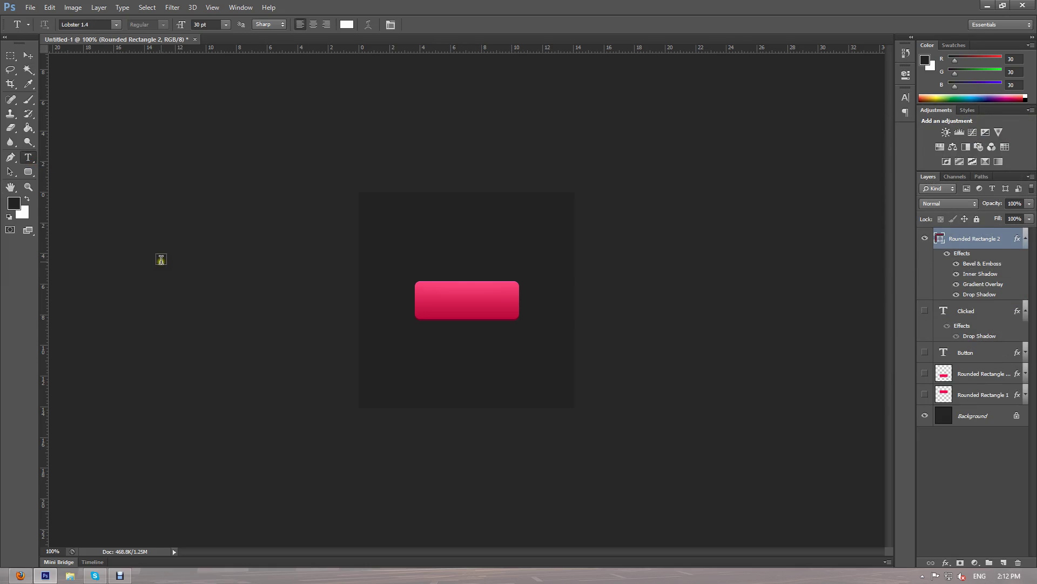
{"action": "left_click", "coordinate": [1024, 238]}
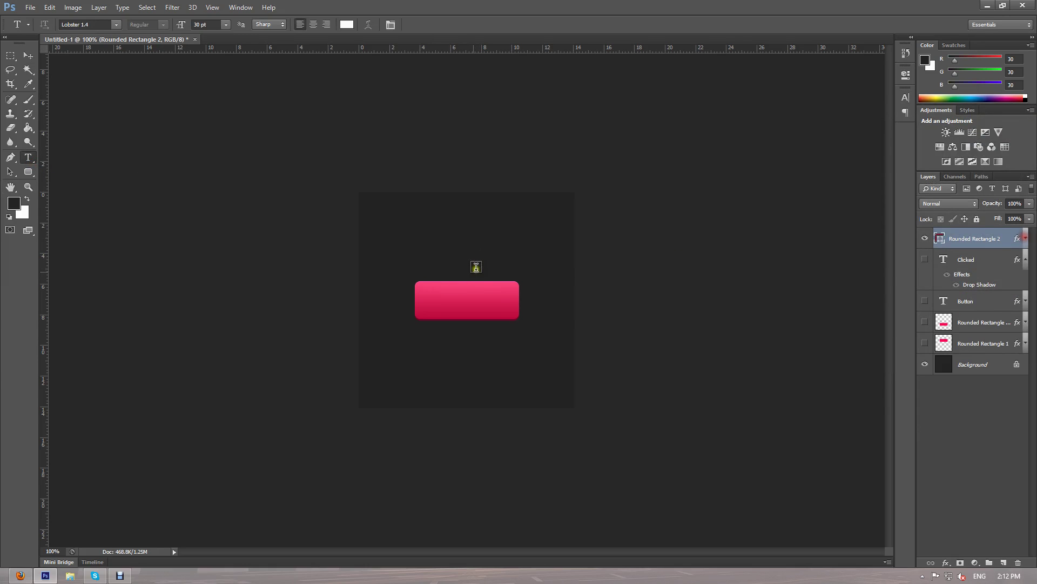
{"action": "left_click", "coordinate": [435, 311]}
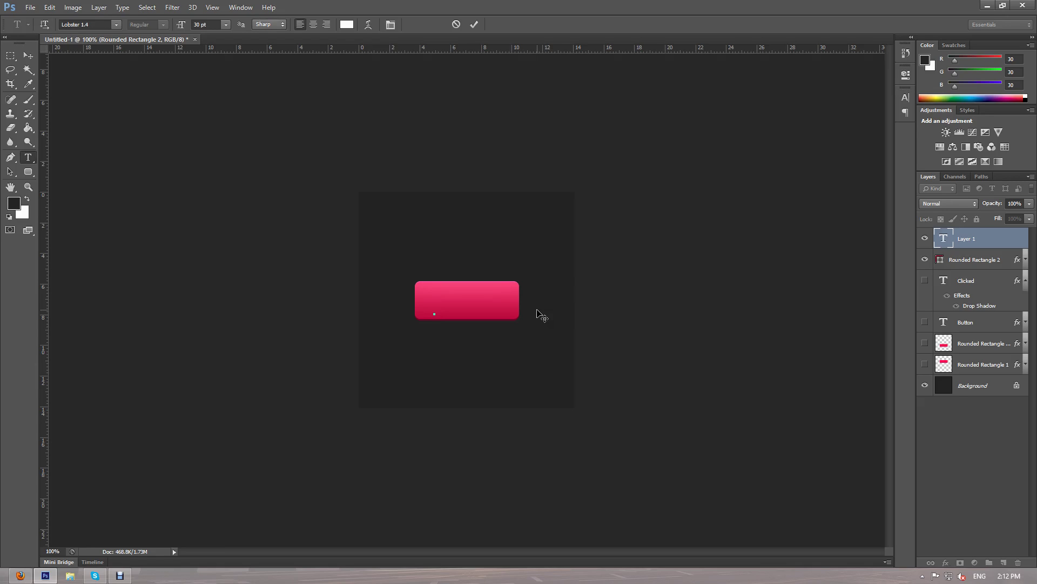
{"action": "type", "text": "Momal"}
{"action": "left_click_drag", "start_coordinate": [489, 319], "coordinate": [264, 316]}
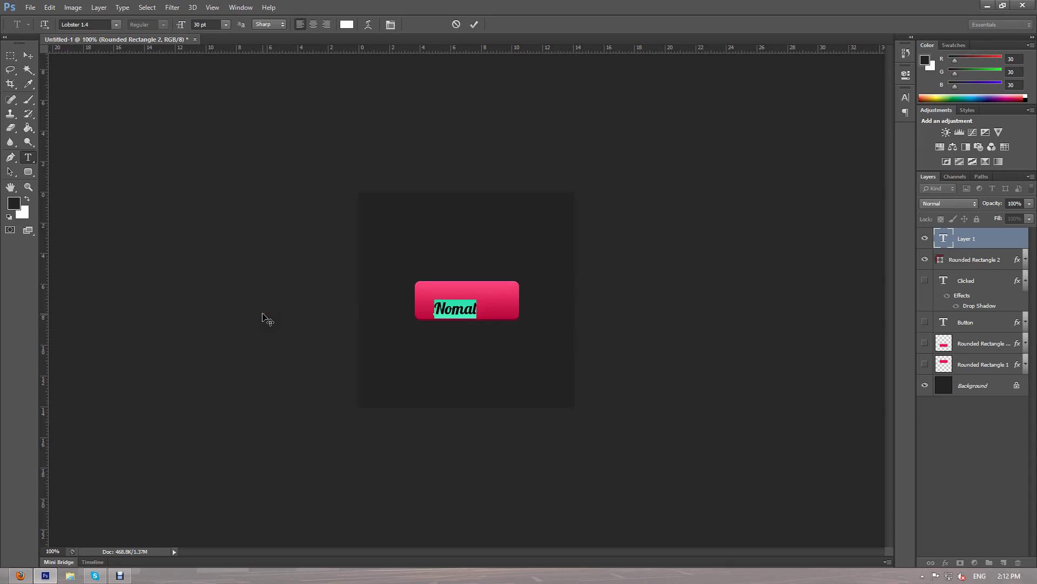
{"action": "left_click", "coordinate": [450, 311]}
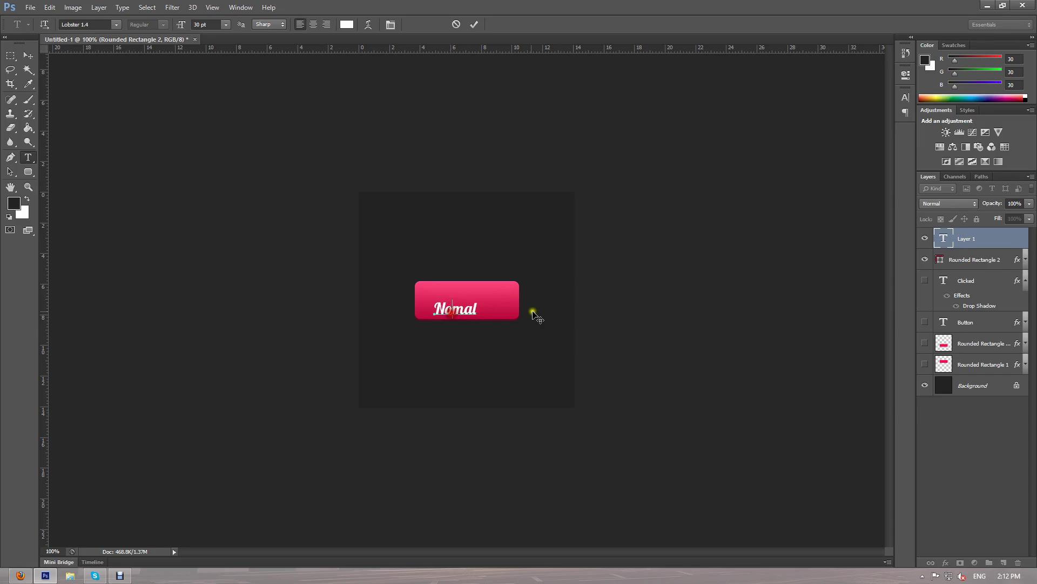
{"action": "left_click_drag", "start_coordinate": [485, 307], "coordinate": [261, 320]}
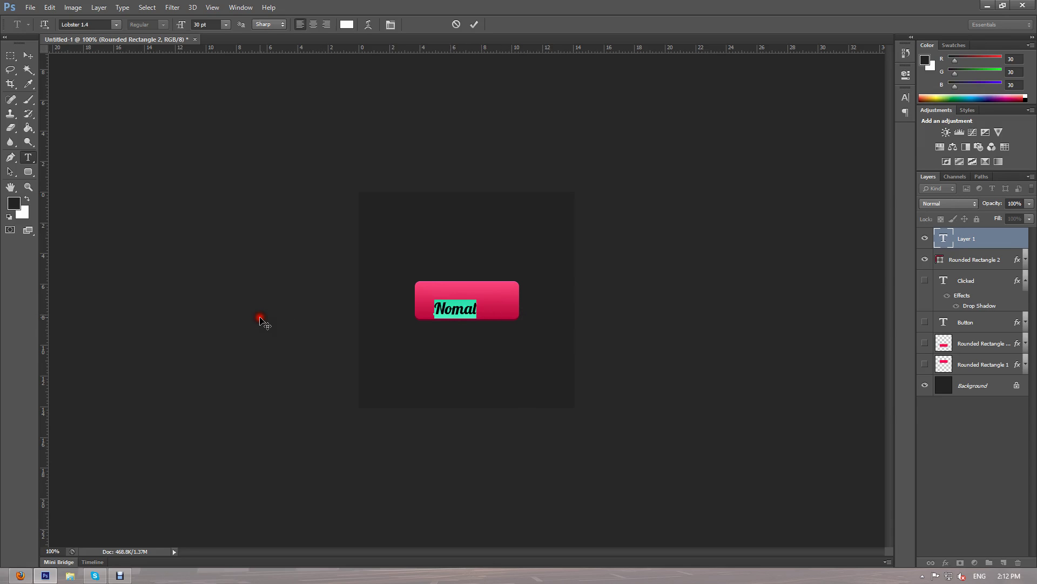
{"action": "key", "text": "BackSpace"}
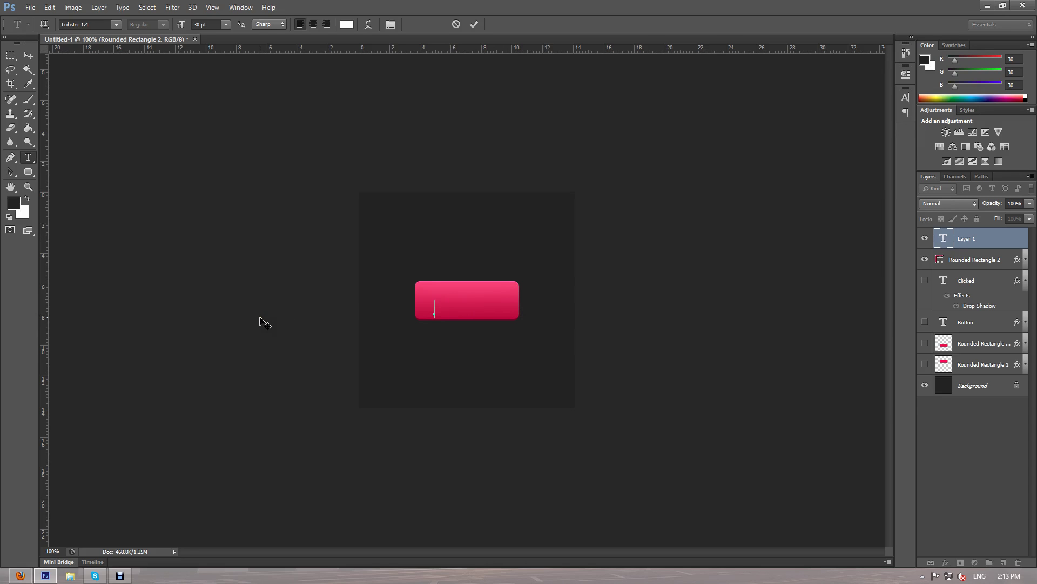
Write "Button" on the pink rectangle, centre the text vertically and horizontally on the canvas, and clear the selection
{"action": "type", "text": "Button"}
{"action": "left_click", "coordinate": [28, 55]}
{"action": "key", "text": "ctrl+a"}
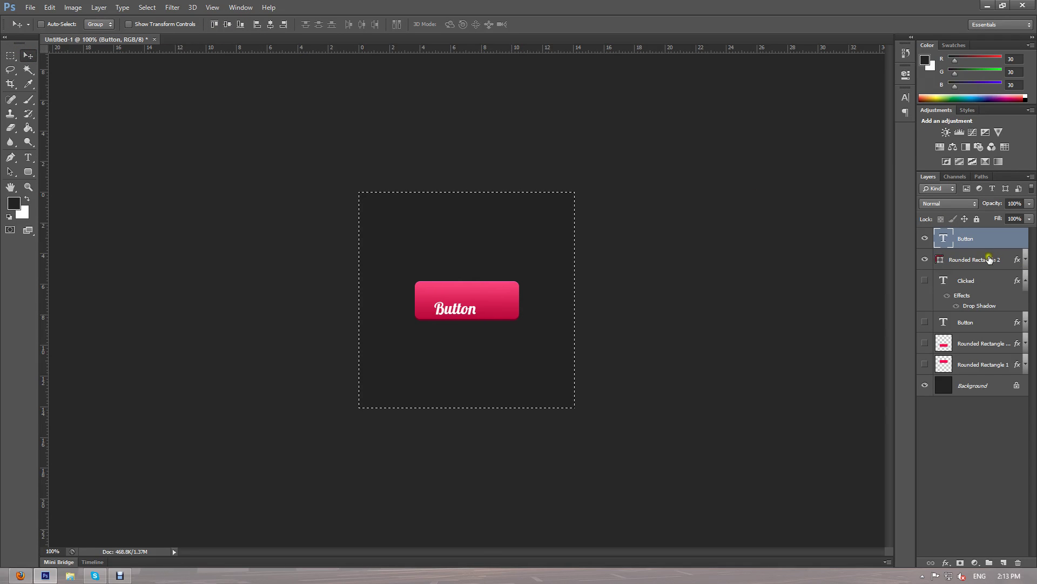
{"action": "left_click", "coordinate": [227, 24]}
{"action": "left_click", "coordinate": [271, 24]}
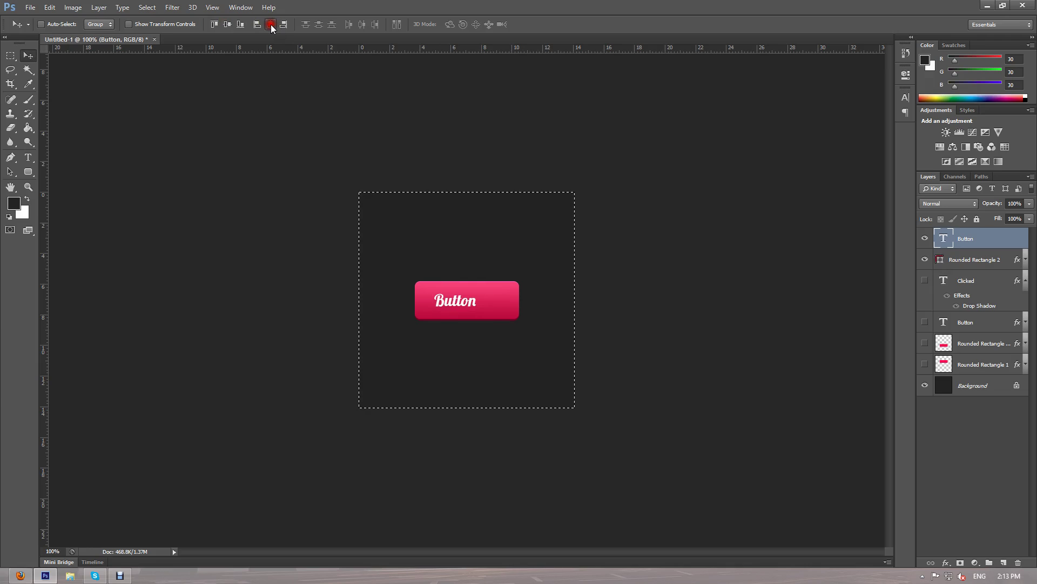
{"action": "left_click", "coordinate": [997, 259]}
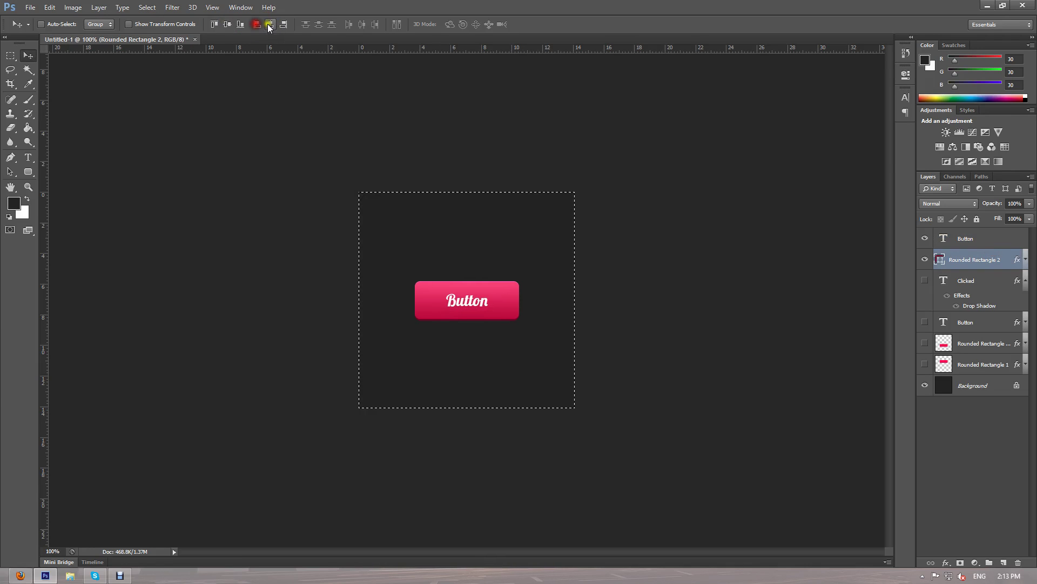
{"action": "left_click", "coordinate": [29, 70]}
{"action": "key", "text": "ctrl+d"}
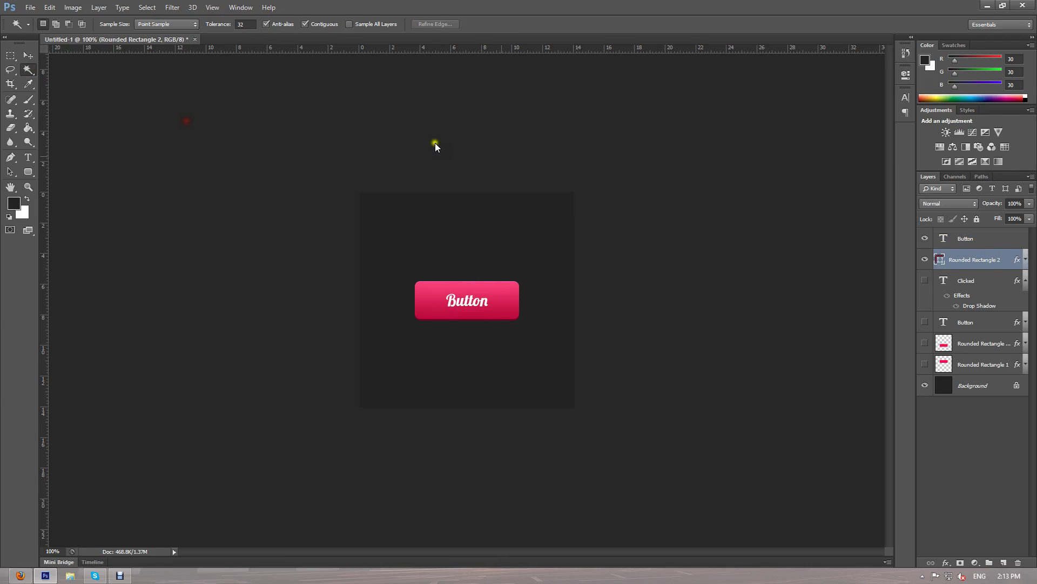
Add a Drop Shadow to the Button text with global light turned off and an angle of -90°
{"action": "double_click", "coordinate": [1012, 241]}
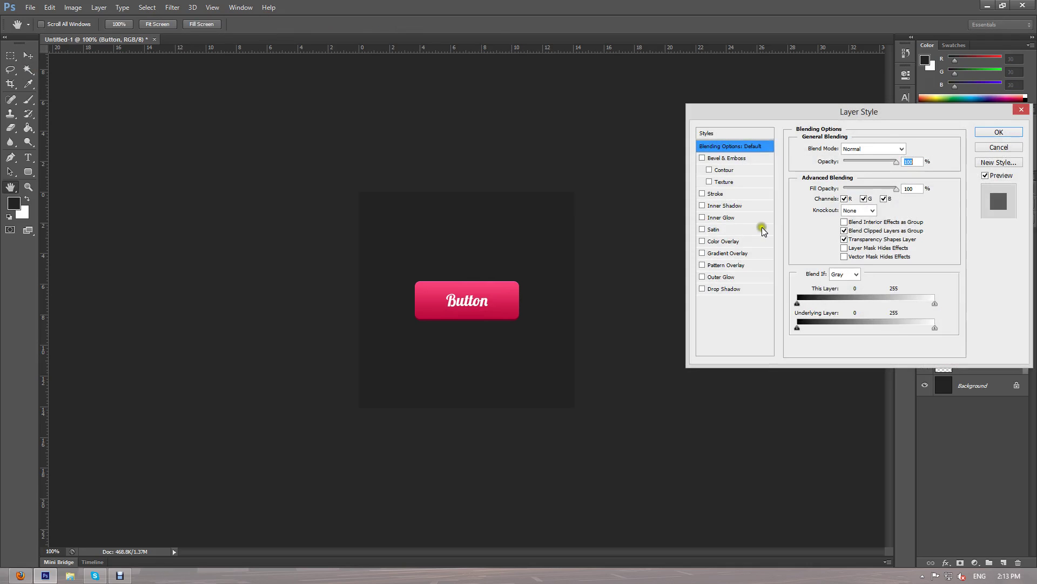
{"action": "left_click", "coordinate": [727, 289]}
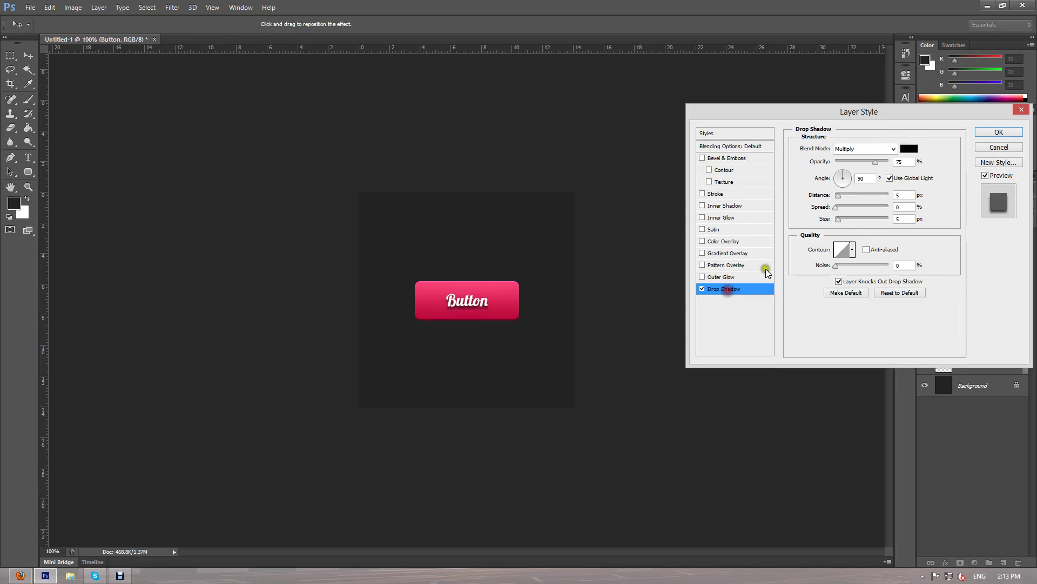
{"action": "left_click", "coordinate": [904, 196]}
{"action": "left_click", "coordinate": [890, 178]}
{"action": "left_click", "coordinate": [913, 179]}
{"action": "left_click", "coordinate": [889, 179]}
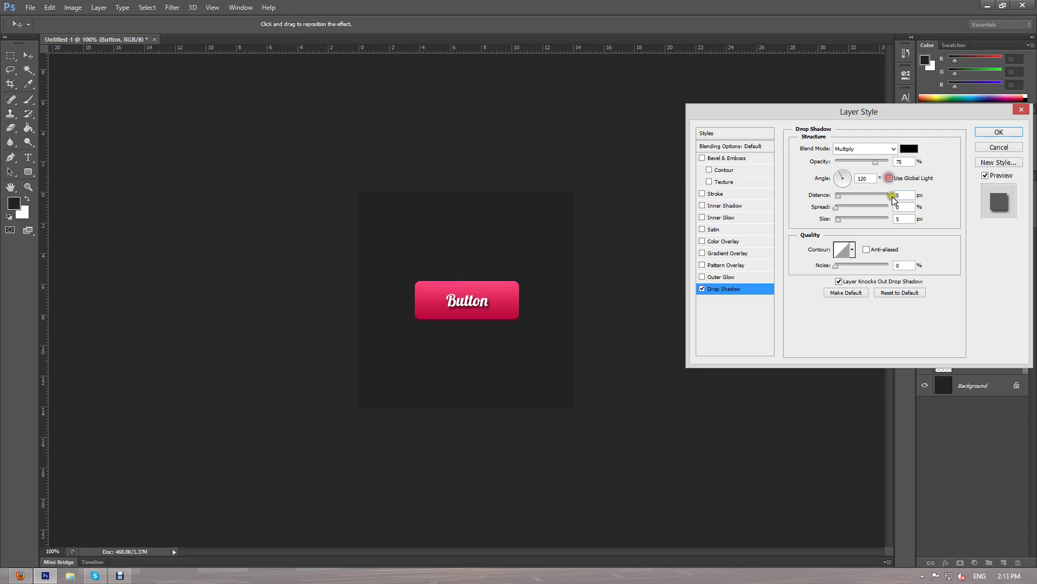
{"action": "double_click", "coordinate": [864, 178]}
{"action": "type", "text": "-90"}
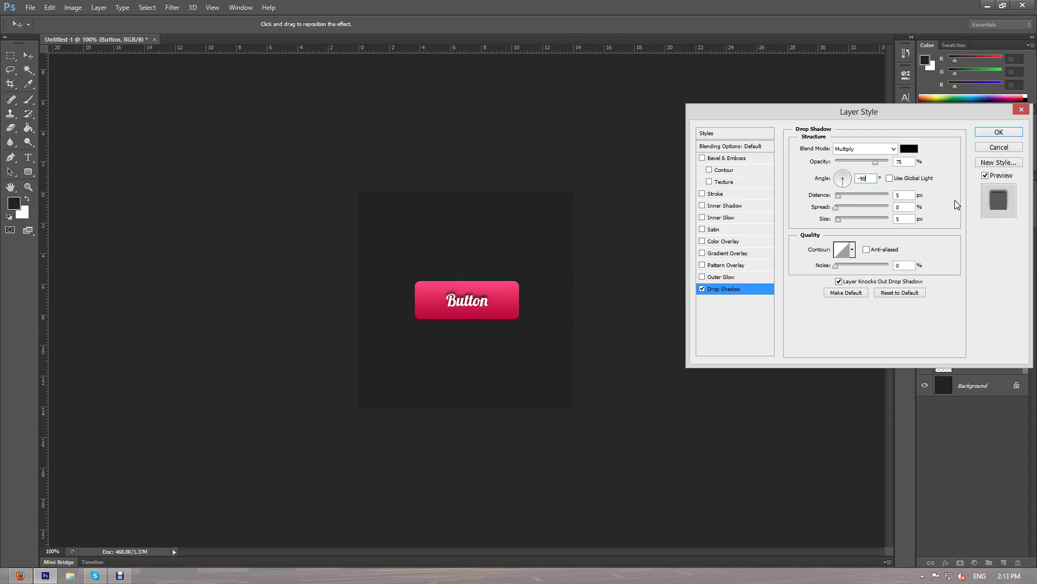
Set the text's Drop Shadow distance to 1 px and its size to 0 px
{"action": "left_click", "coordinate": [905, 208]}
{"action": "scroll", "coordinate": [903, 195], "scroll_direction": "up", "scroll_amount": 6}
{"action": "left_click", "coordinate": [907, 218]}
{"action": "scroll", "coordinate": [907, 194], "scroll_direction": "down", "scroll_amount": 10}
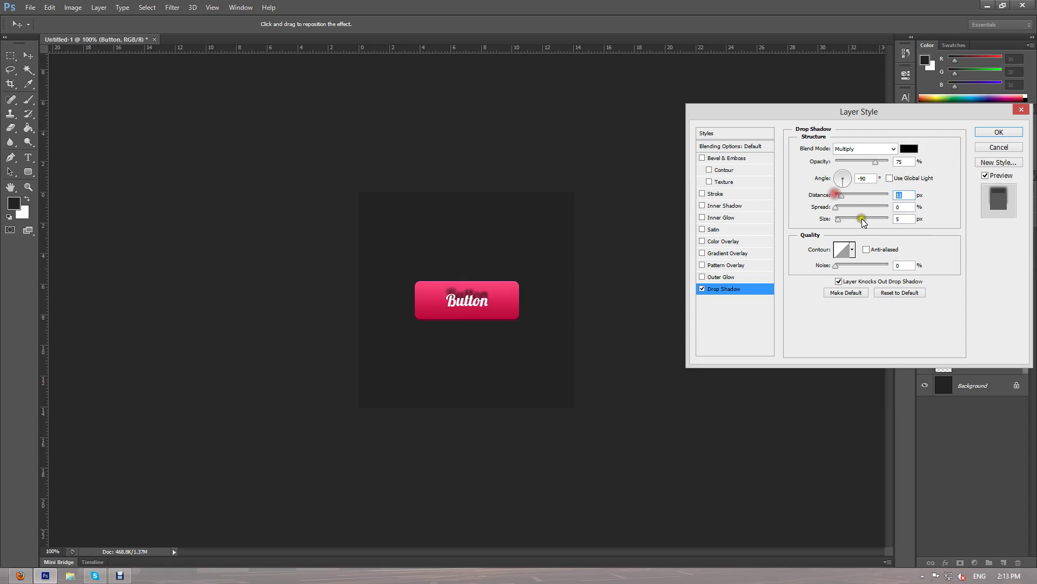
{"action": "left_click_drag", "start_coordinate": [840, 221], "coordinate": [794, 231]}
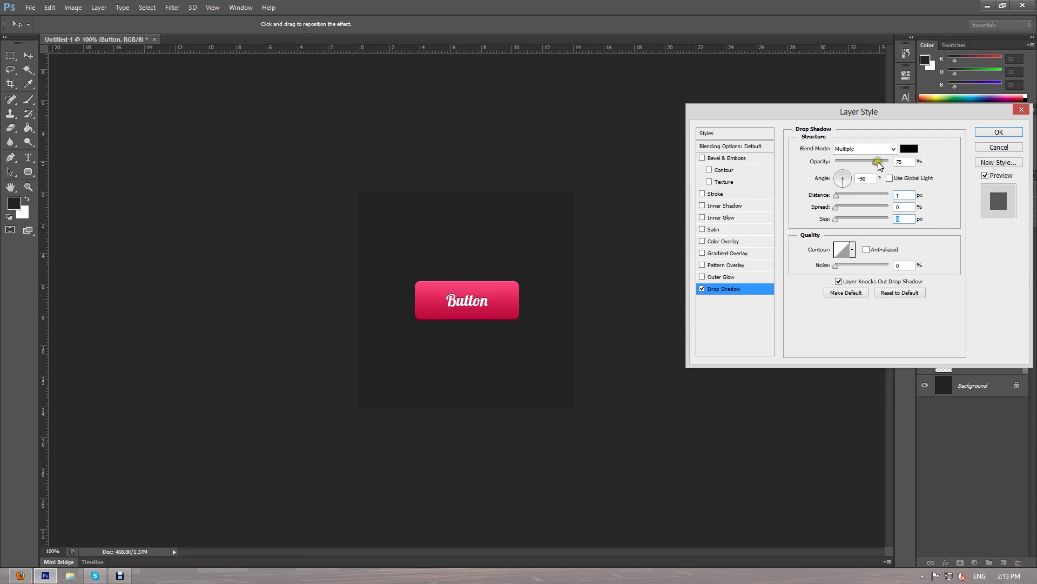
Set the Drop Shadow to 80% opacity in Normal blend mode, apply the style and collapse the text layer's effects list
{"action": "left_click_drag", "start_coordinate": [876, 162], "coordinate": [880, 166]}
{"action": "left_click", "coordinate": [878, 160]}
{"action": "left_click", "coordinate": [891, 148]}
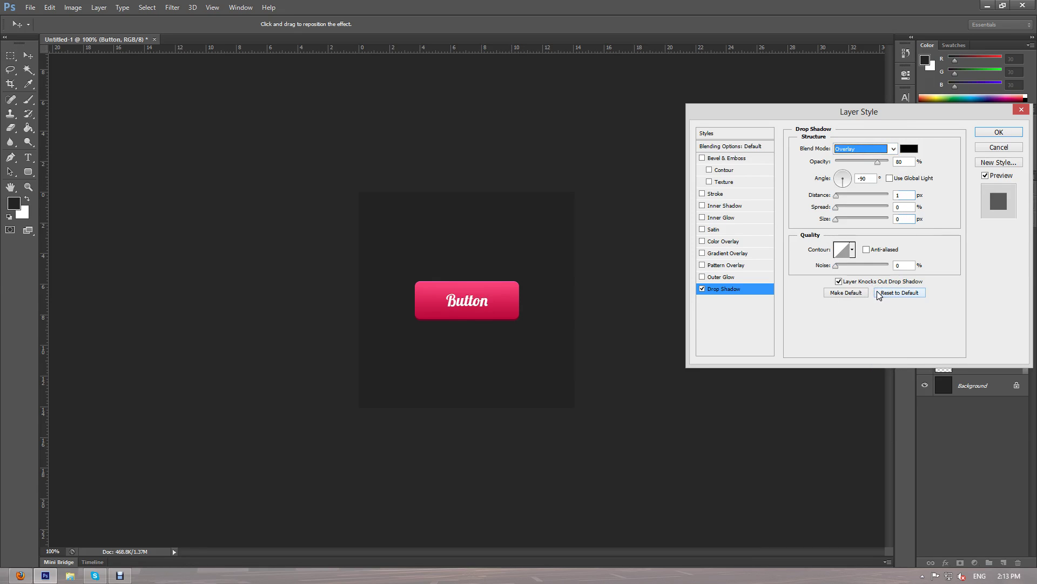
{"action": "key", "text": "Down"}
{"action": "left_click", "coordinate": [859, 149]}
{"action": "left_click", "coordinate": [853, 157]}
{"action": "left_click", "coordinate": [923, 163]}
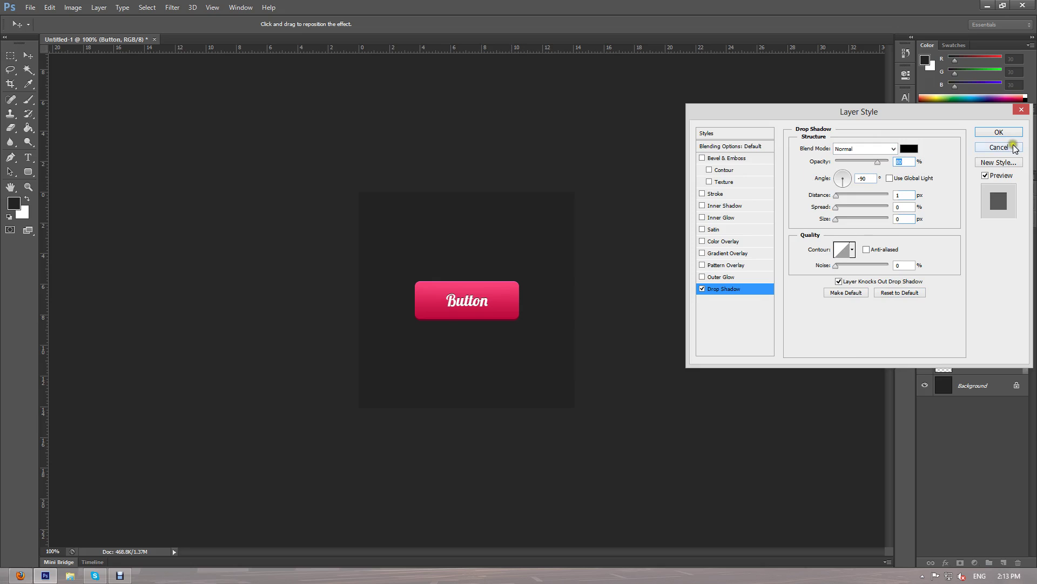
{"action": "left_click", "coordinate": [999, 132]}
{"action": "left_click", "coordinate": [1024, 238]}
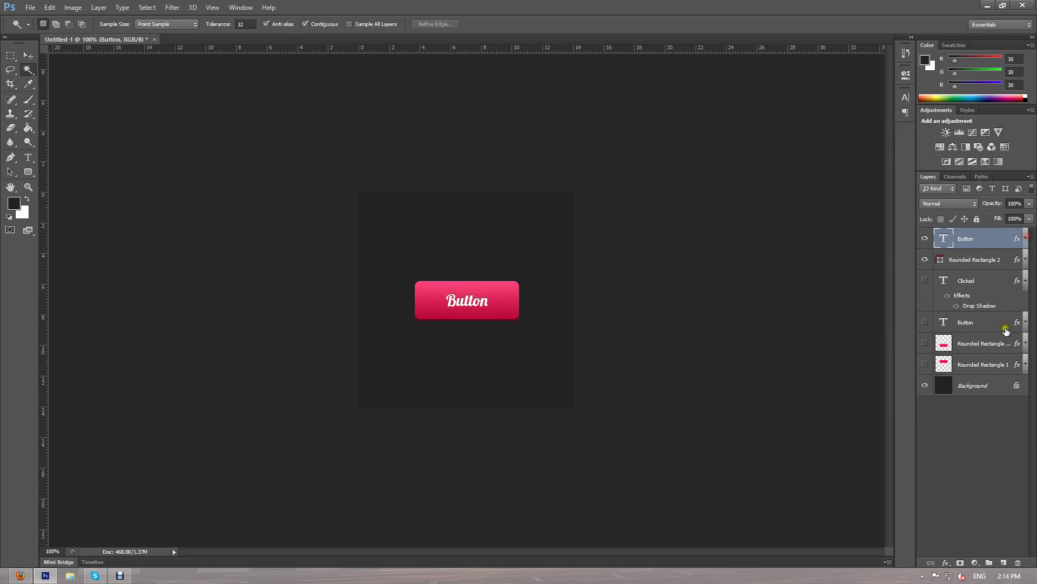
Rasterize the pink Rounded Rectangle 2 layer and apply Add Noise at 1% with Uniform distribution
{"action": "left_click", "coordinate": [992, 261]}
{"action": "left_click", "coordinate": [174, 7]}
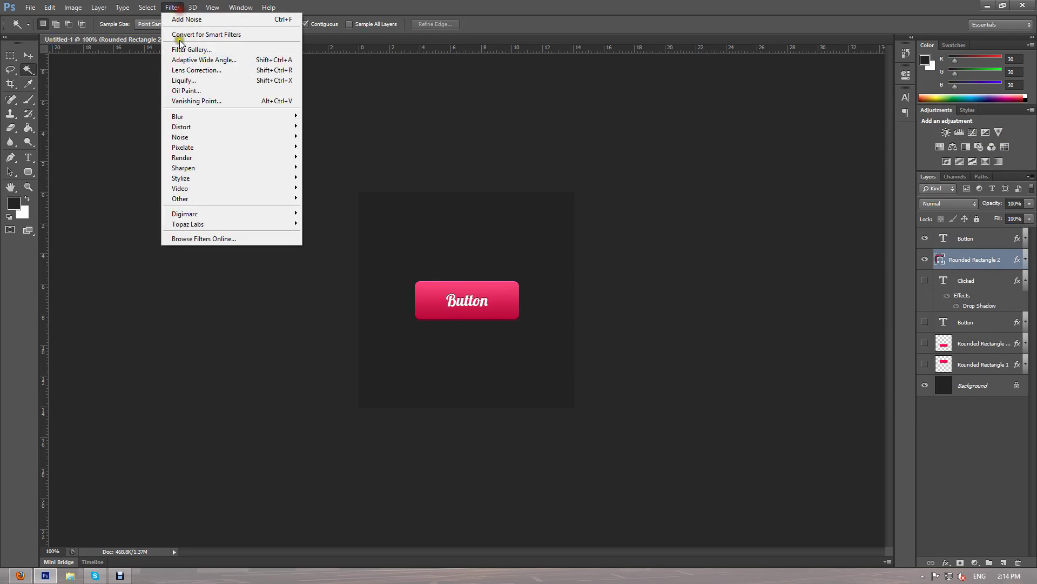
{"action": "left_click", "coordinate": [232, 132]}
{"action": "left_click", "coordinate": [357, 137]}
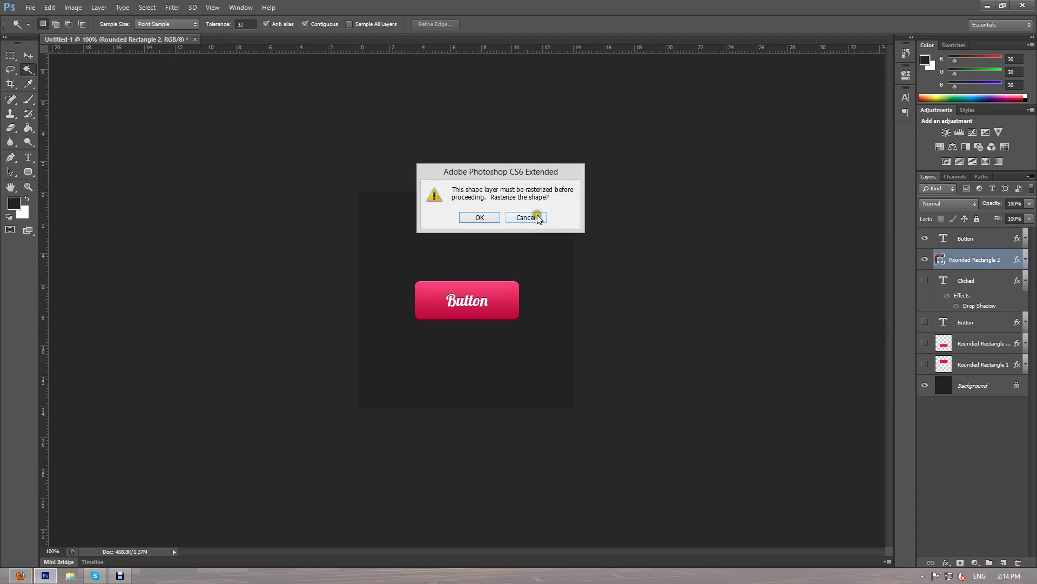
{"action": "left_click", "coordinate": [480, 218]}
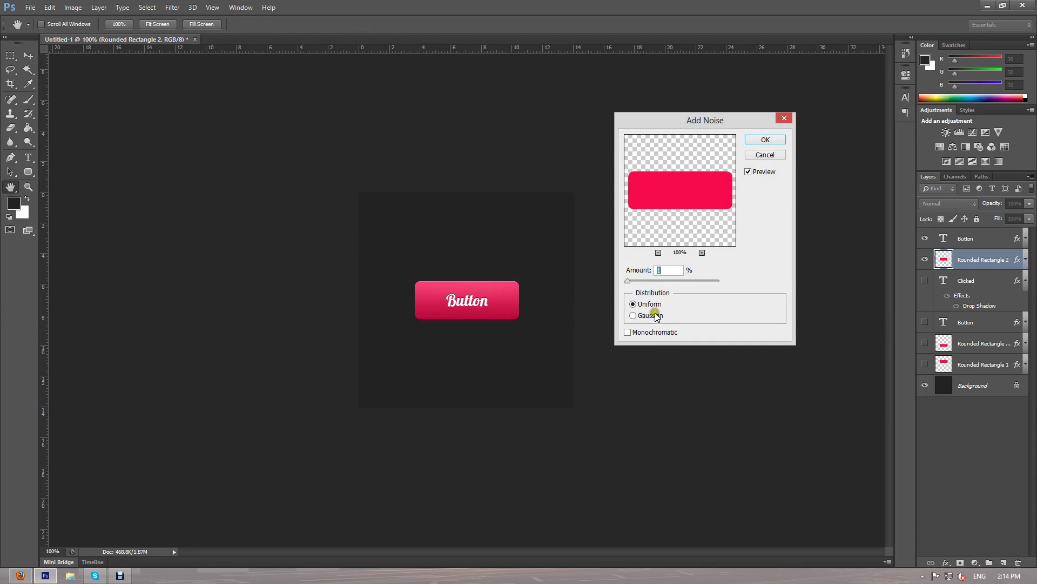
{"action": "left_click", "coordinate": [770, 143]}
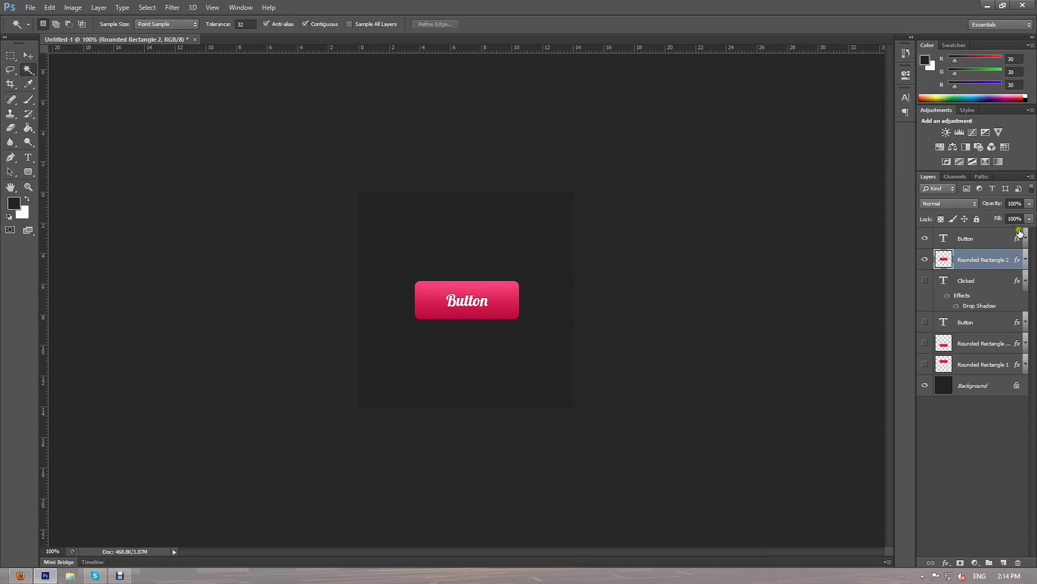
Select the Button text and its rectangle together and move them up toward the upper part of the canvas
{"action": "left_click", "coordinate": [972, 238], "text": "shift"}
{"action": "left_click", "coordinate": [29, 55]}
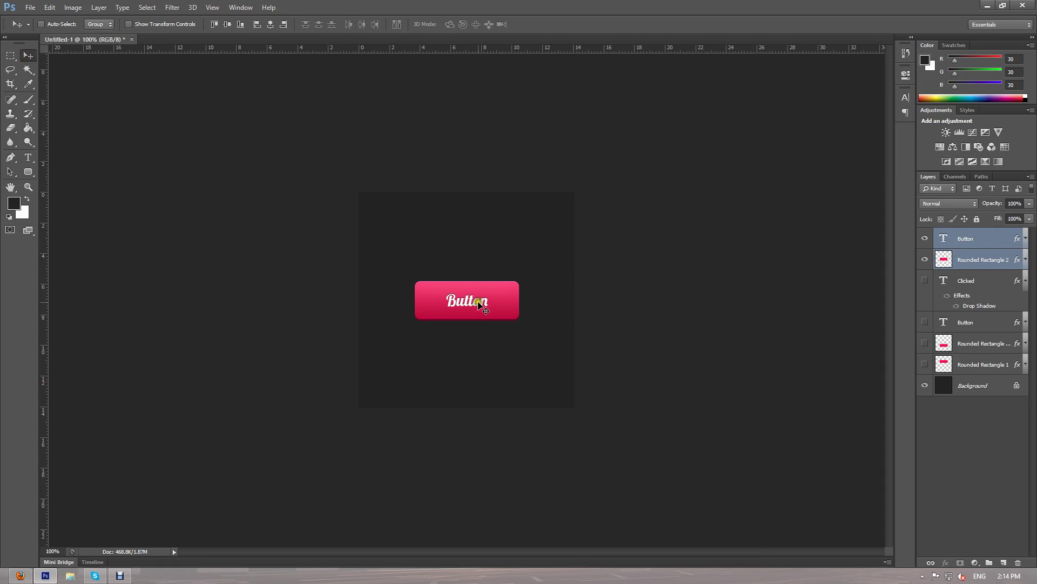
{"action": "left_click_drag", "start_coordinate": [489, 311], "coordinate": [491, 274]}
Duplicate the pink rectangle layer, place the copy directly below the original button, and switch to the Type tool
{"action": "left_click", "coordinate": [999, 260]}
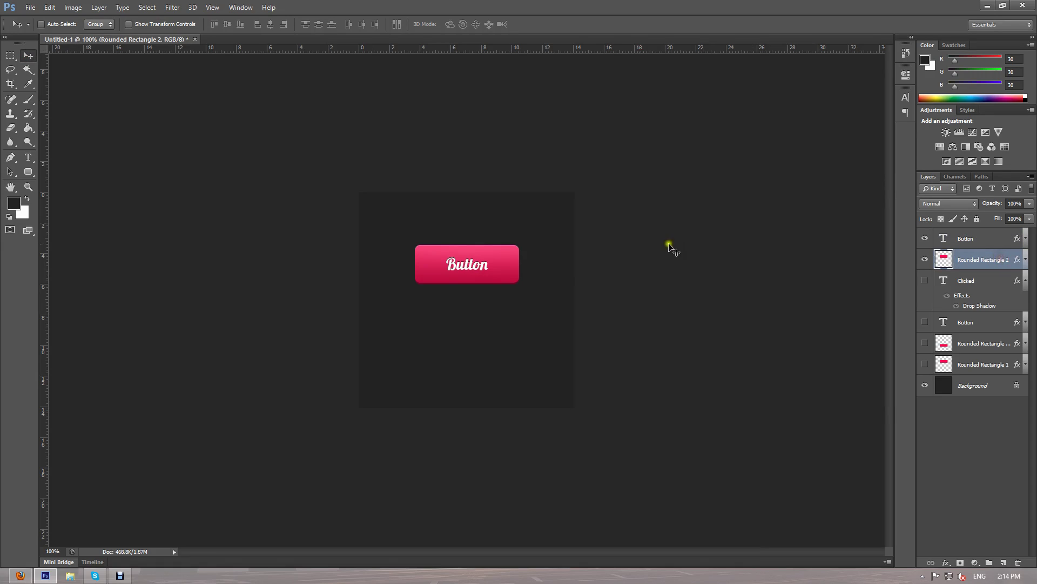
{"action": "key", "text": "ctrl+j"}
{"action": "left_click_drag", "start_coordinate": [482, 247], "coordinate": [449, 325]}
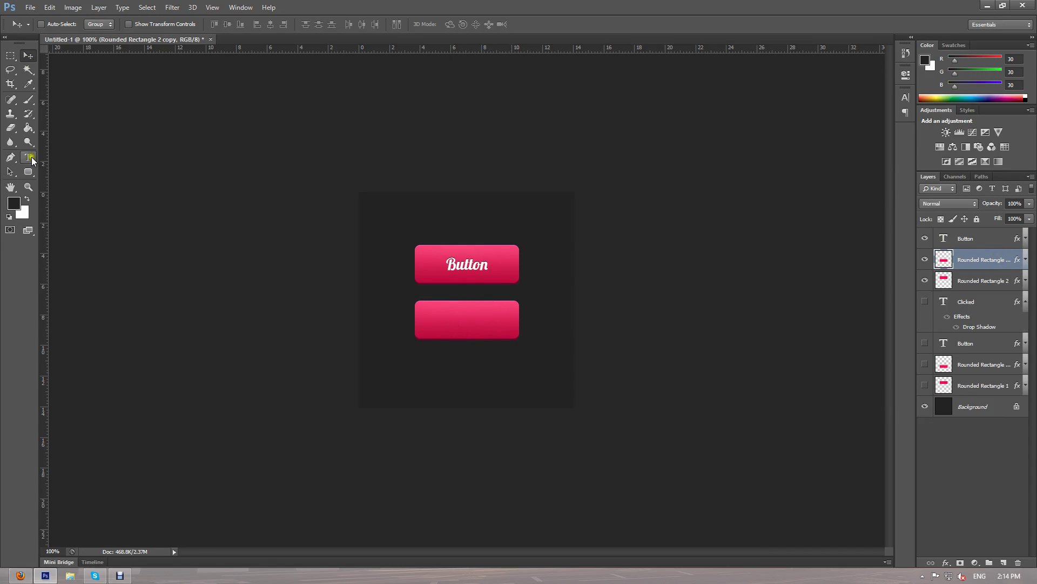
{"action": "left_click", "coordinate": [28, 157]}
{"action": "left_click", "coordinate": [28, 70]}
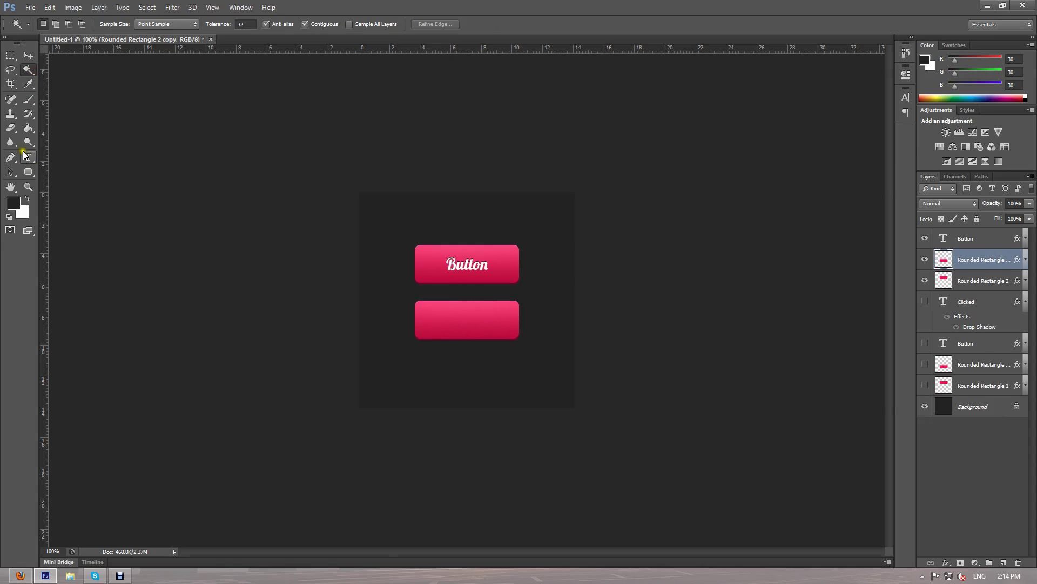
{"action": "left_click", "coordinate": [28, 157]}
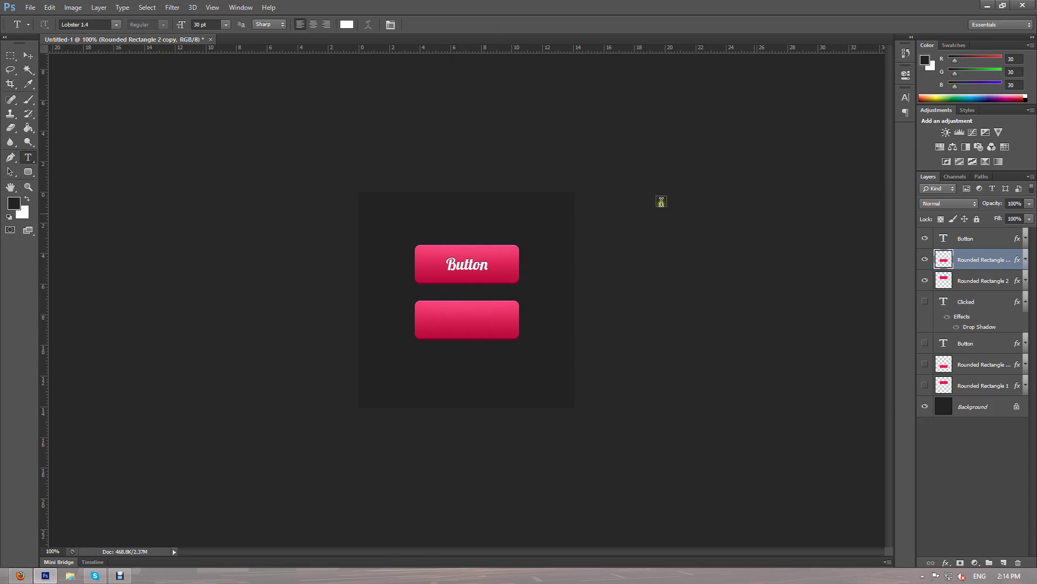
Turn off global light for the rectangle copy's Bevel & Emboss and set its angle to -90°
{"action": "double_click", "coordinate": [1018, 259]}
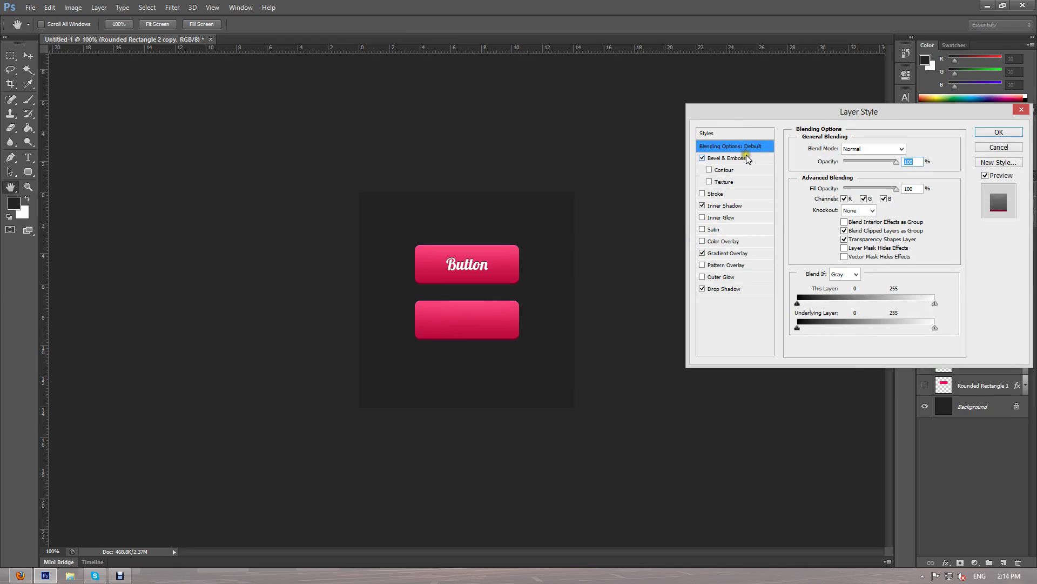
{"action": "left_click", "coordinate": [747, 156]}
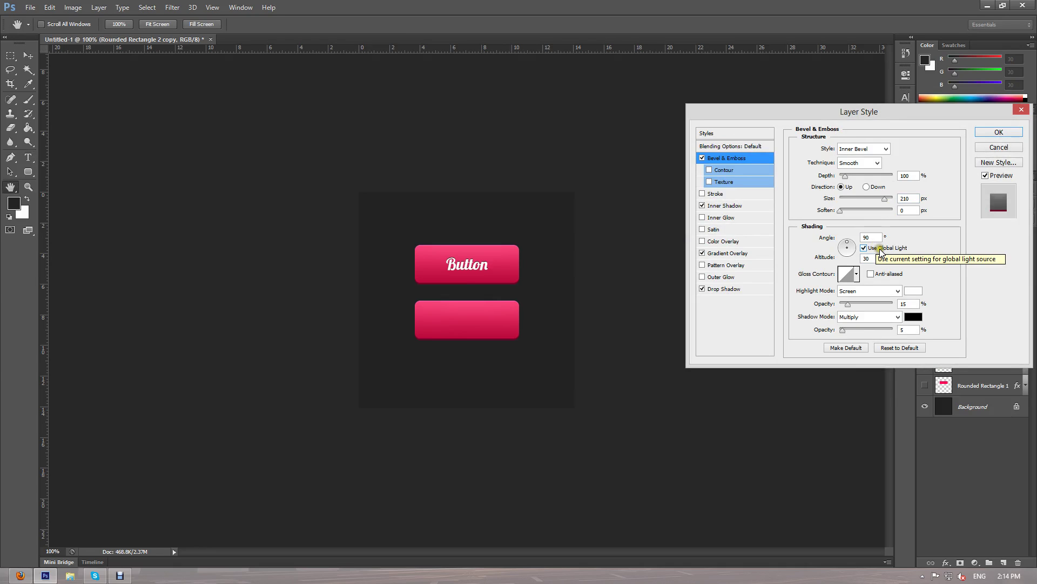
{"action": "left_click", "coordinate": [865, 248]}
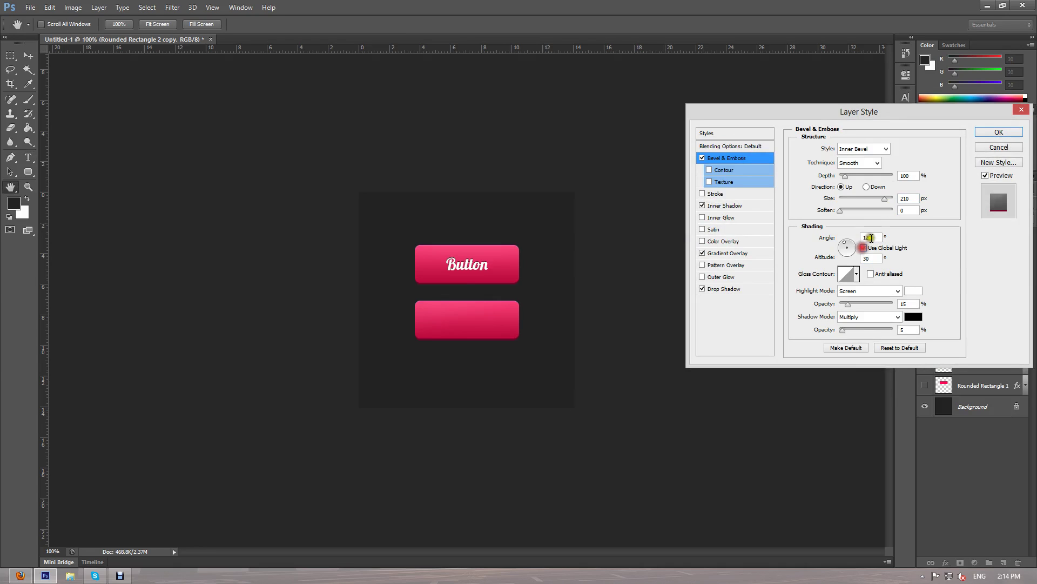
{"action": "double_click", "coordinate": [871, 237]}
{"action": "type", "text": "-90"}
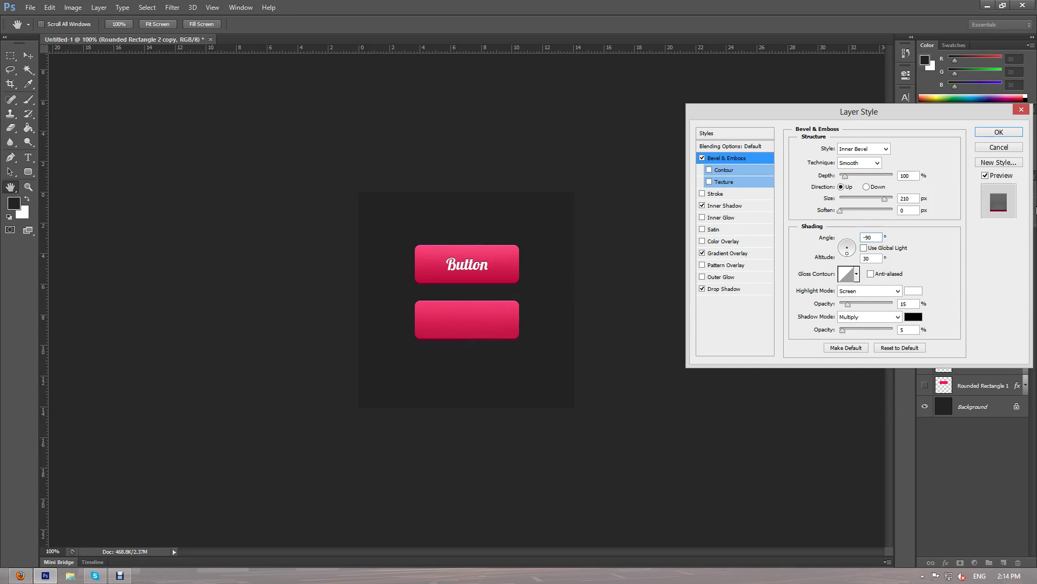
Set the rectangle copy's Gradient Overlay angle to -90° and apply the layer style
{"action": "left_click", "coordinate": [745, 205]}
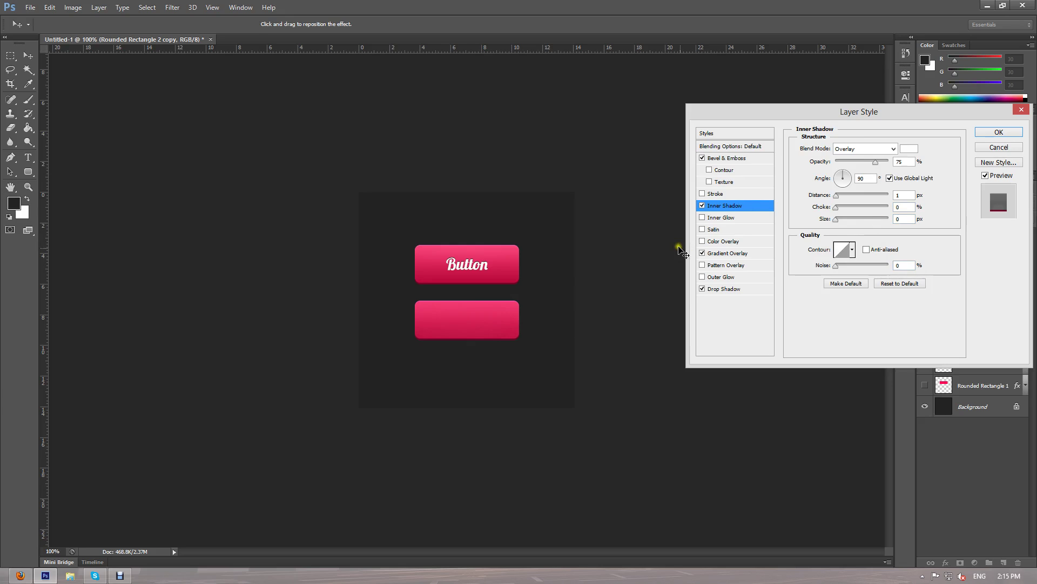
{"action": "left_click", "coordinate": [756, 253]}
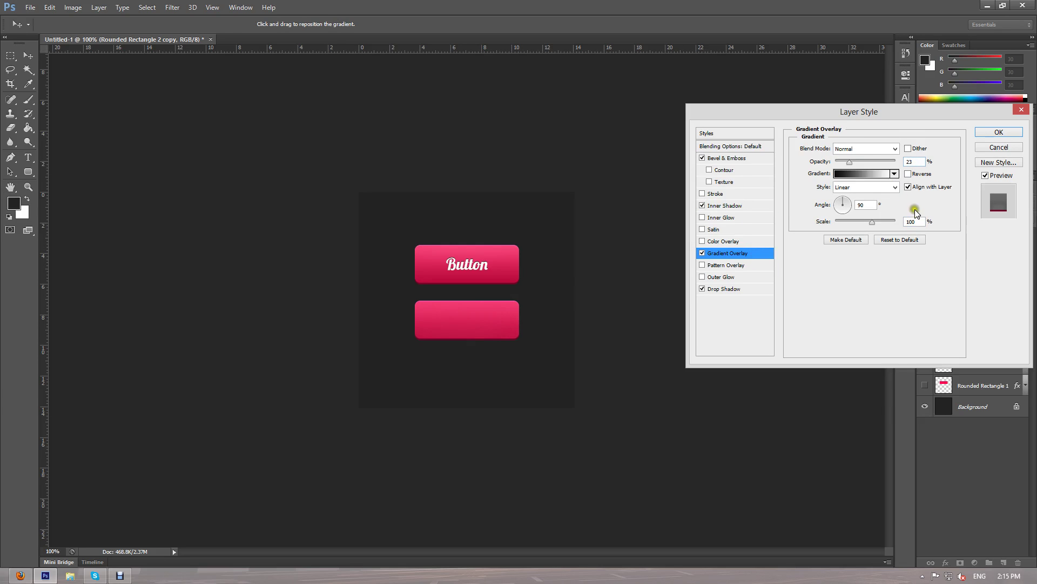
{"action": "left_click", "coordinate": [872, 205]}
{"action": "double_click", "coordinate": [872, 206]}
{"action": "type", "text": "90"}
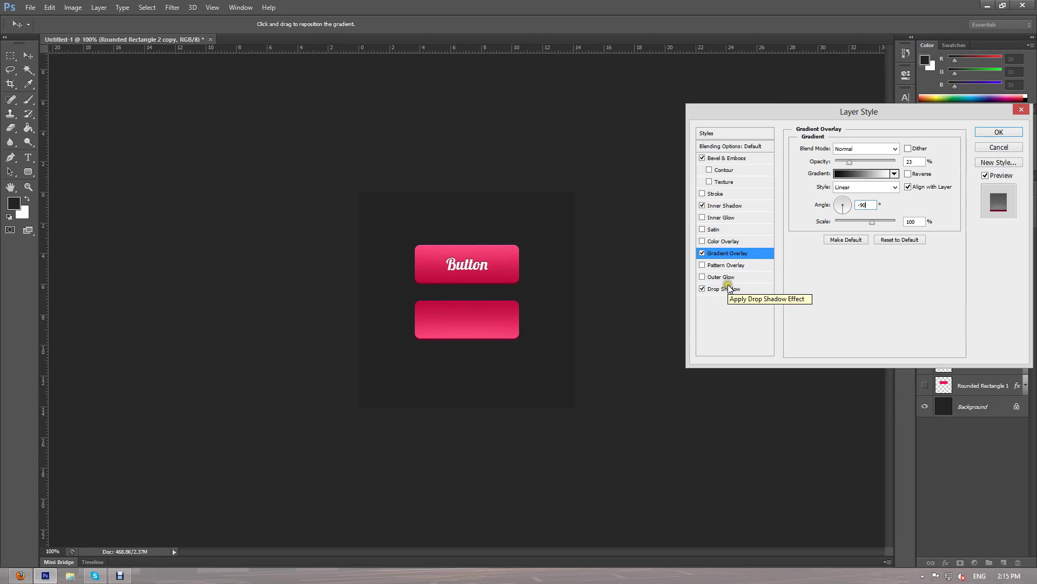
{"action": "key", "text": "t"}
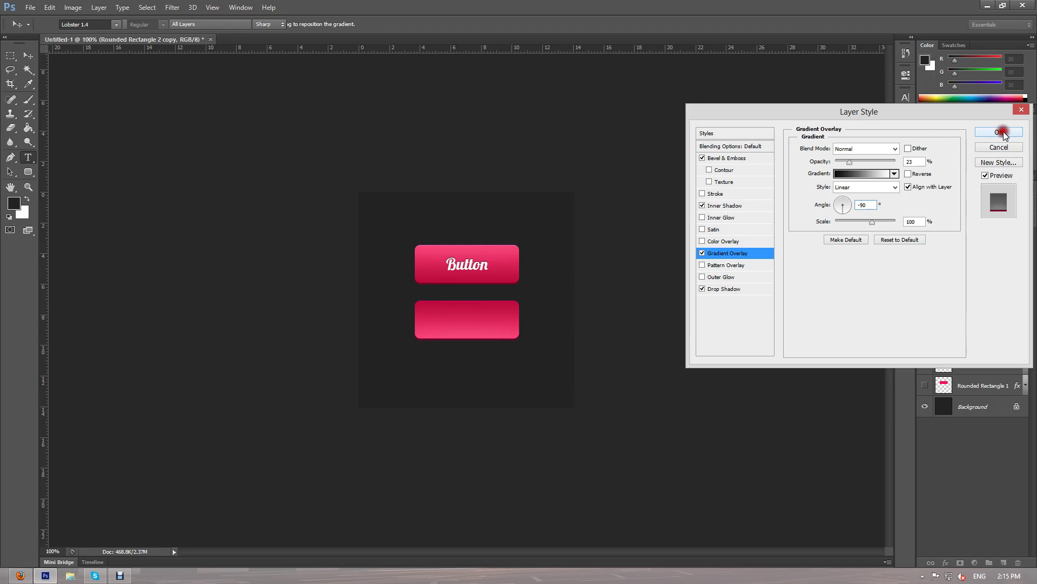
{"action": "left_click", "coordinate": [1000, 133]}
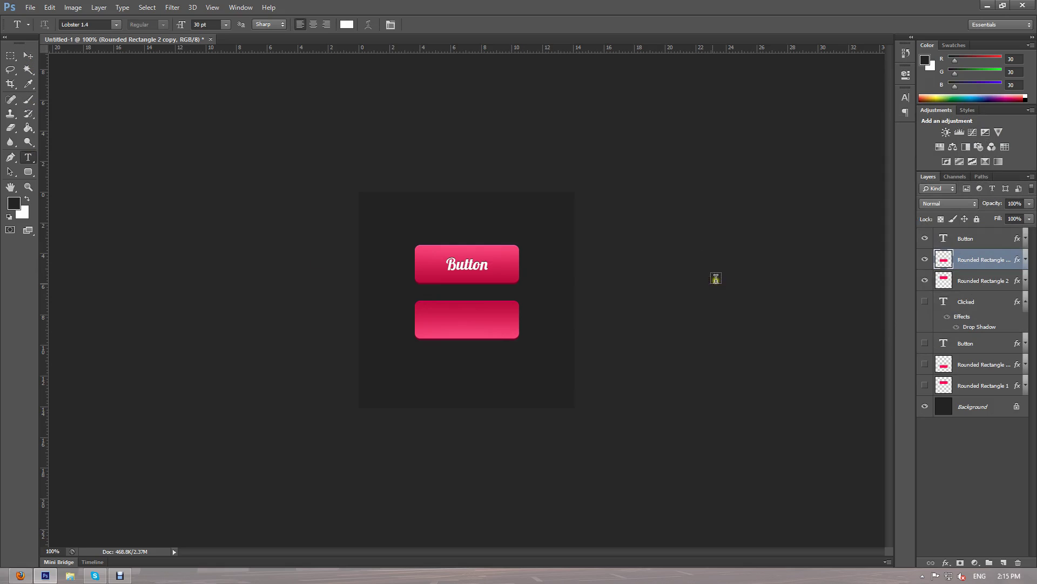
Add the text "Clicked" to the lower button, centre it both ways on that rectangle, and clear the selection
{"action": "left_click", "coordinate": [437, 327]}
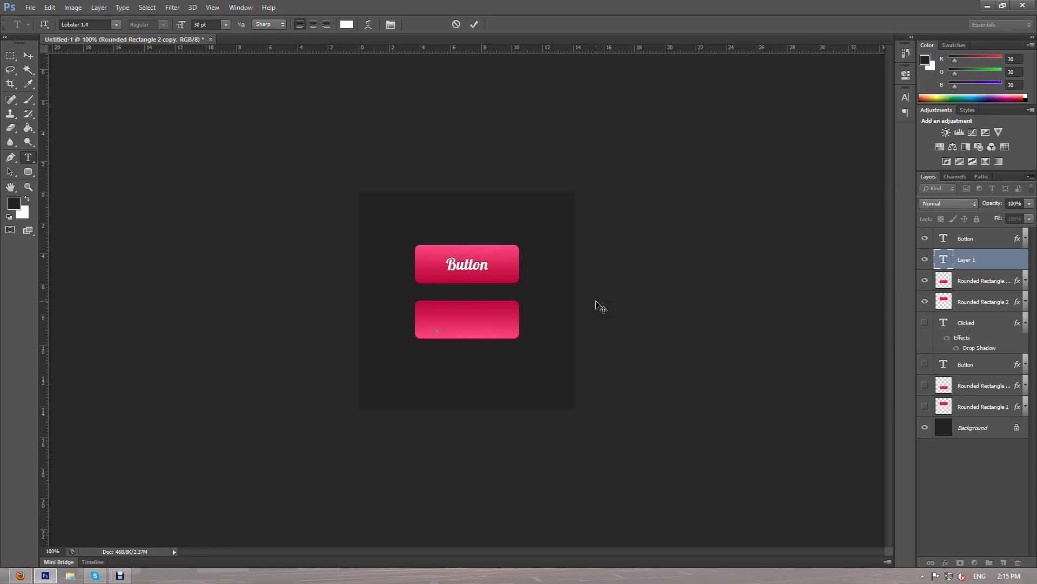
{"action": "type", "text": "Clicked"}
{"action": "left_click", "coordinate": [28, 55]}
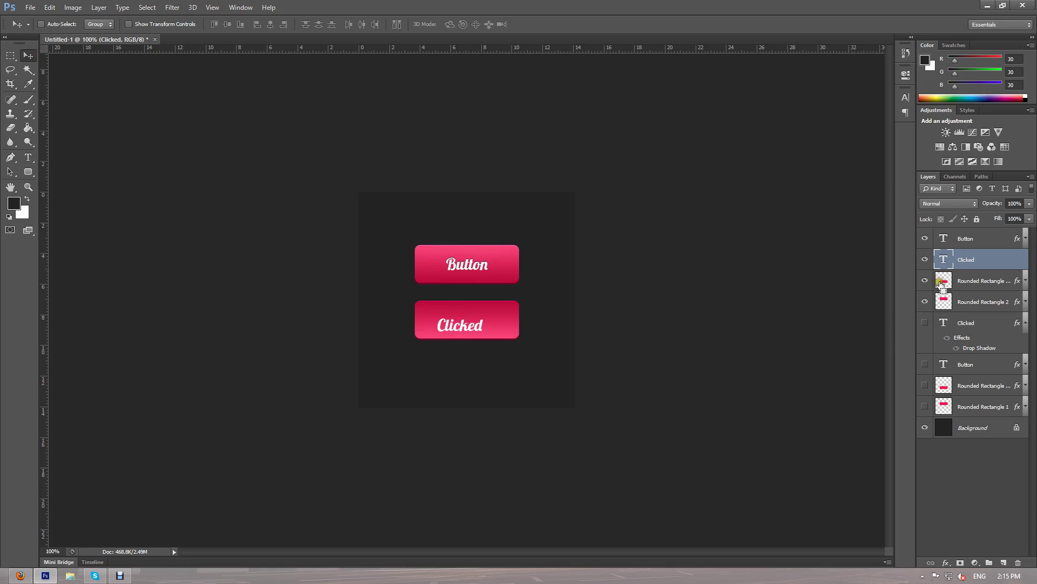
{"action": "left_click", "coordinate": [941, 285], "text": "ctrl"}
{"action": "left_click", "coordinate": [227, 23]}
{"action": "left_click", "coordinate": [270, 23]}
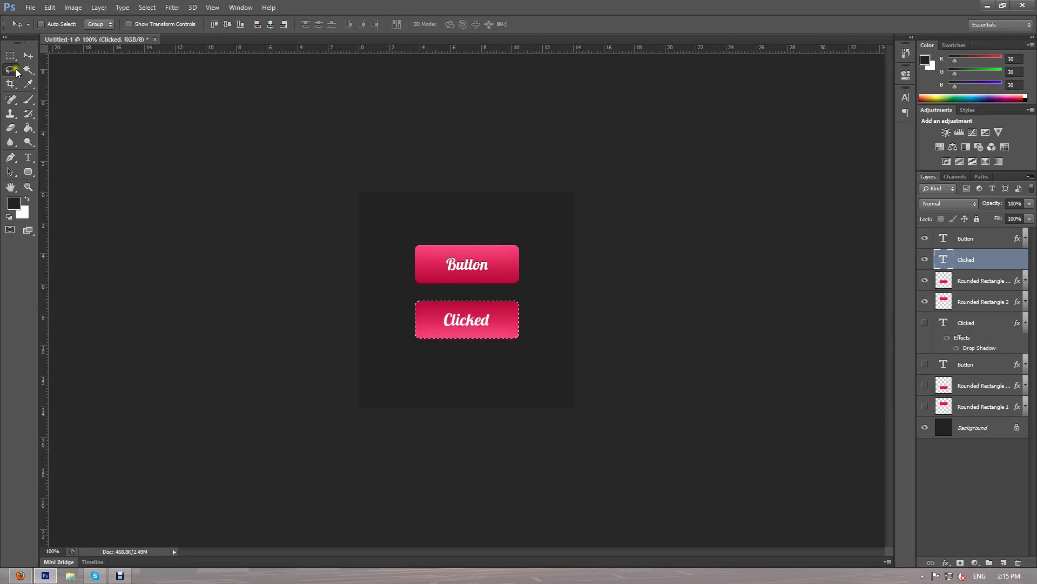
{"action": "left_click", "coordinate": [28, 69]}
{"action": "left_click", "coordinate": [240, 137]}
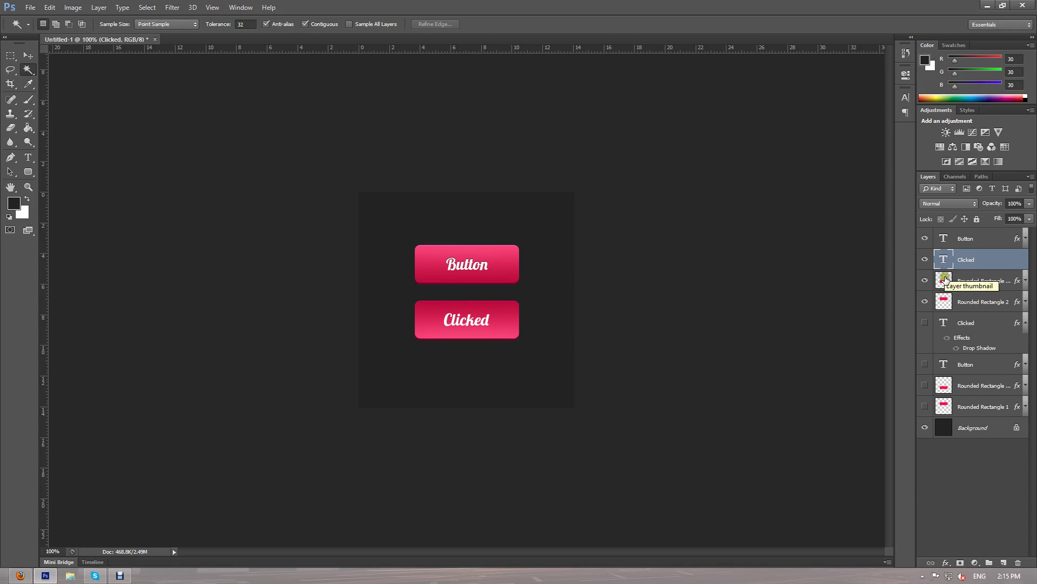
Load the lower rectangle's outline as a selection, align the "Clicked" text to its vertical and horizontal centres, and clear the selection
{"action": "left_click", "coordinate": [943, 280], "text": "ctrl"}
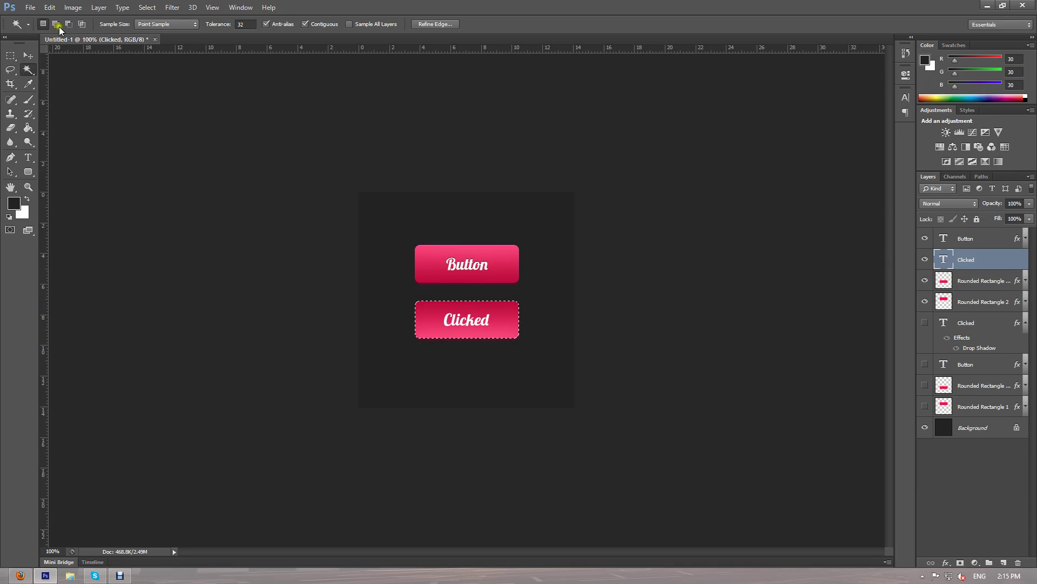
{"action": "left_click", "coordinate": [30, 55]}
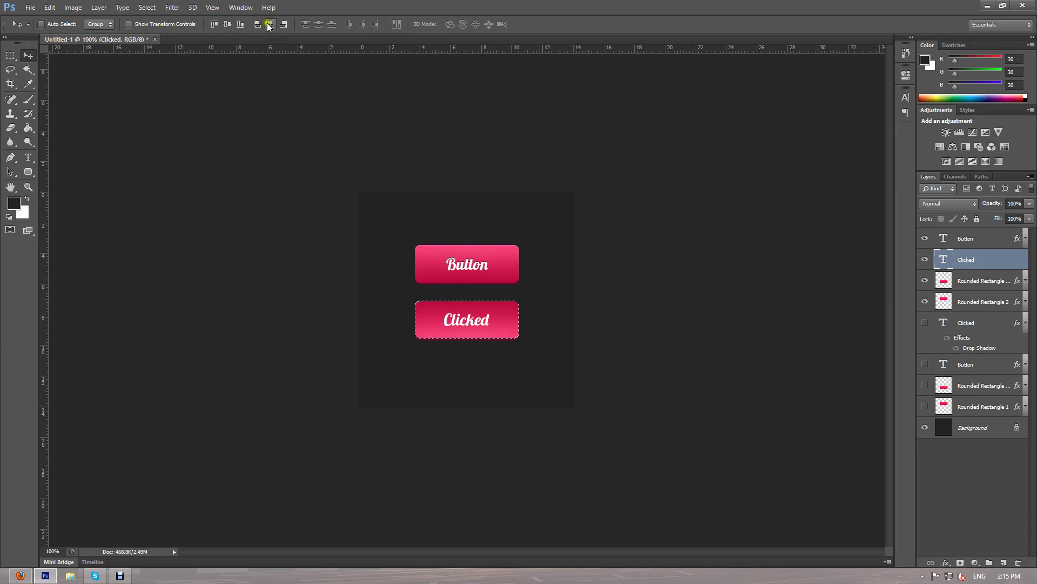
{"action": "left_click", "coordinate": [228, 25]}
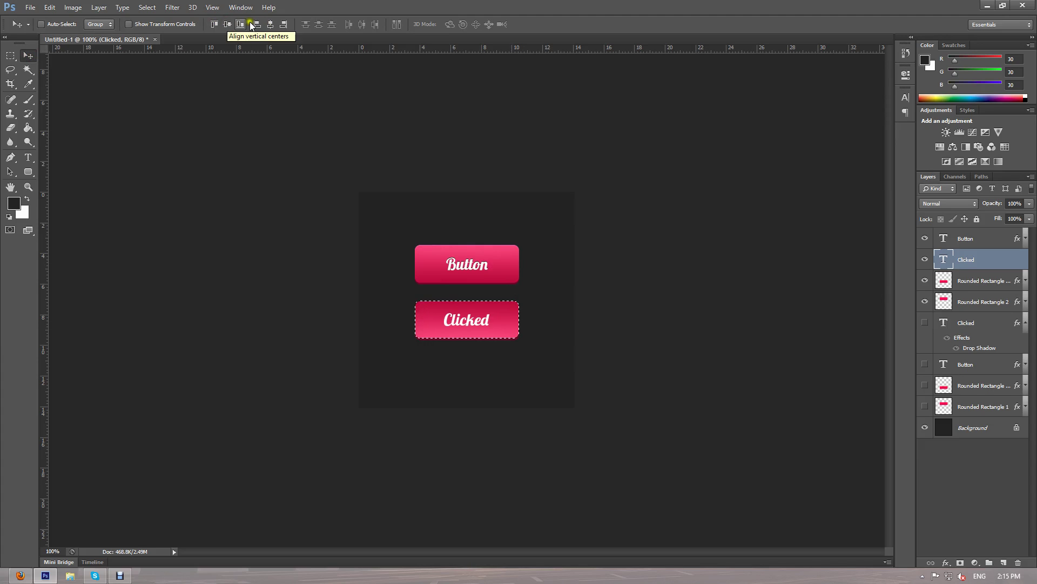
{"action": "left_click", "coordinate": [269, 24]}
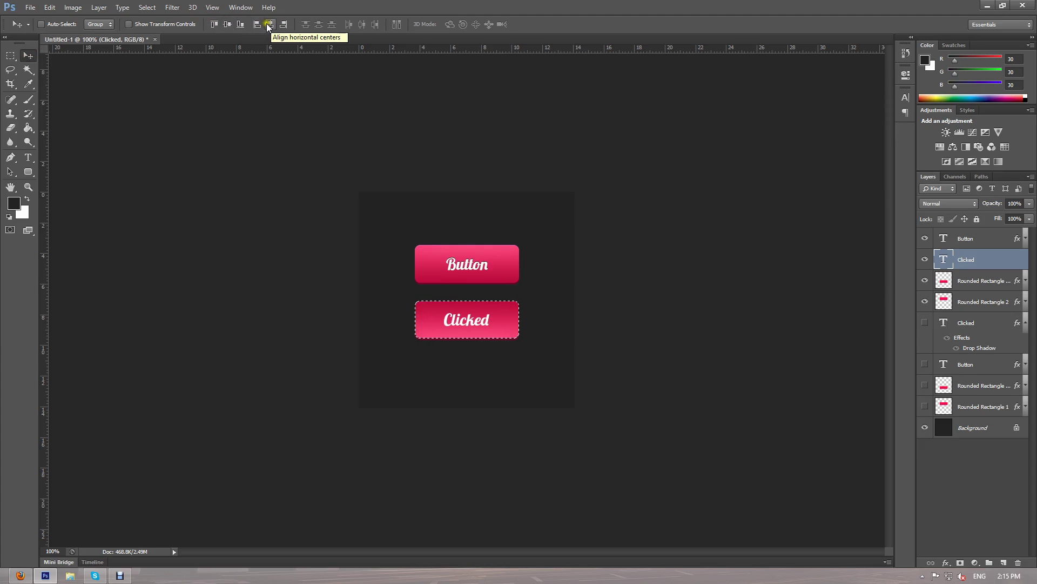
{"action": "left_click", "coordinate": [28, 70]}
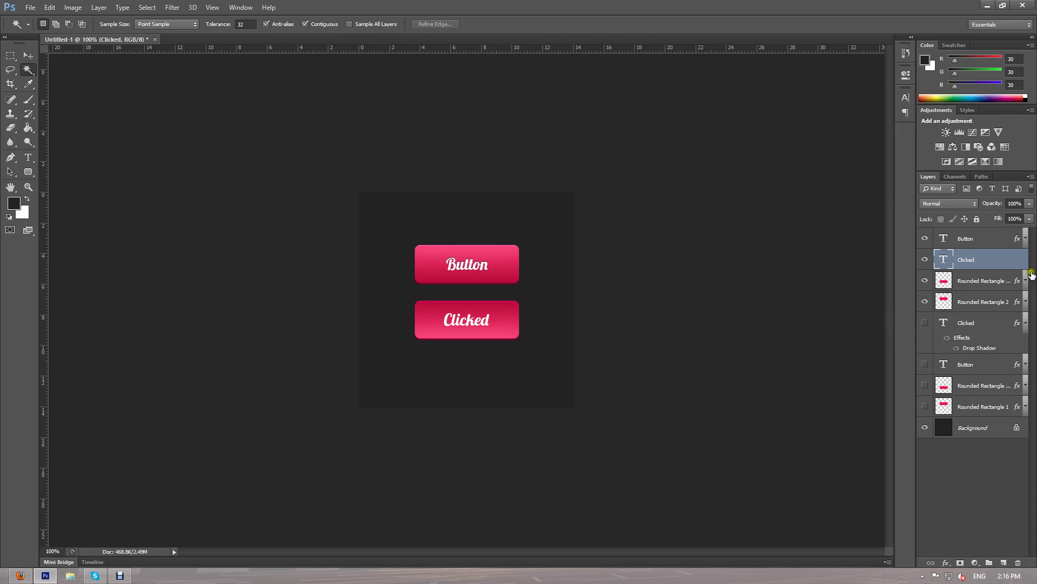
Copy the layer style of the visible "Button" text and paste it onto the visible "Clicked" text layer
{"action": "left_click", "coordinate": [999, 242]}
{"action": "right_click", "coordinate": [999, 242]}
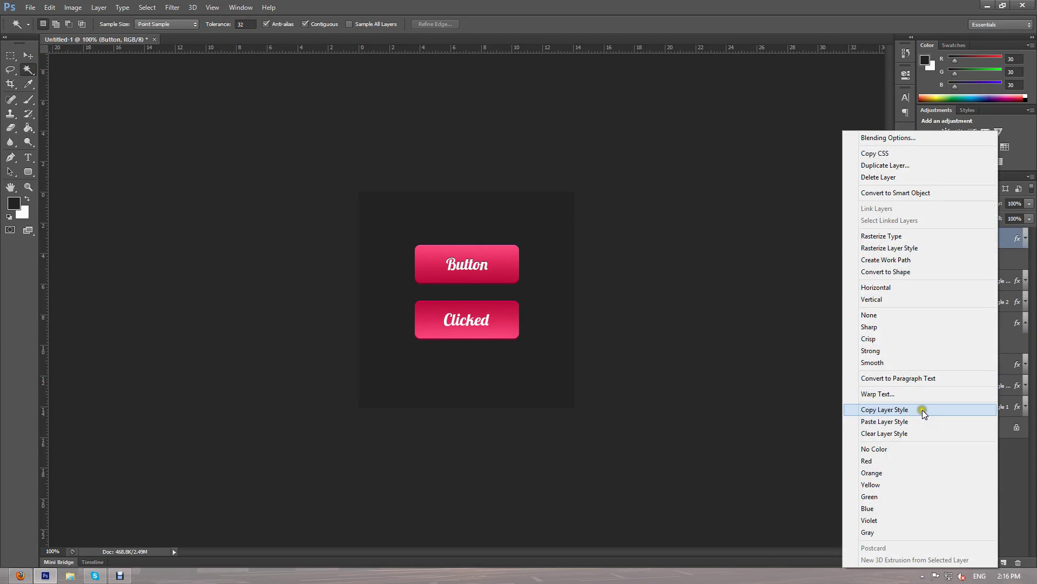
{"action": "left_click", "coordinate": [923, 410]}
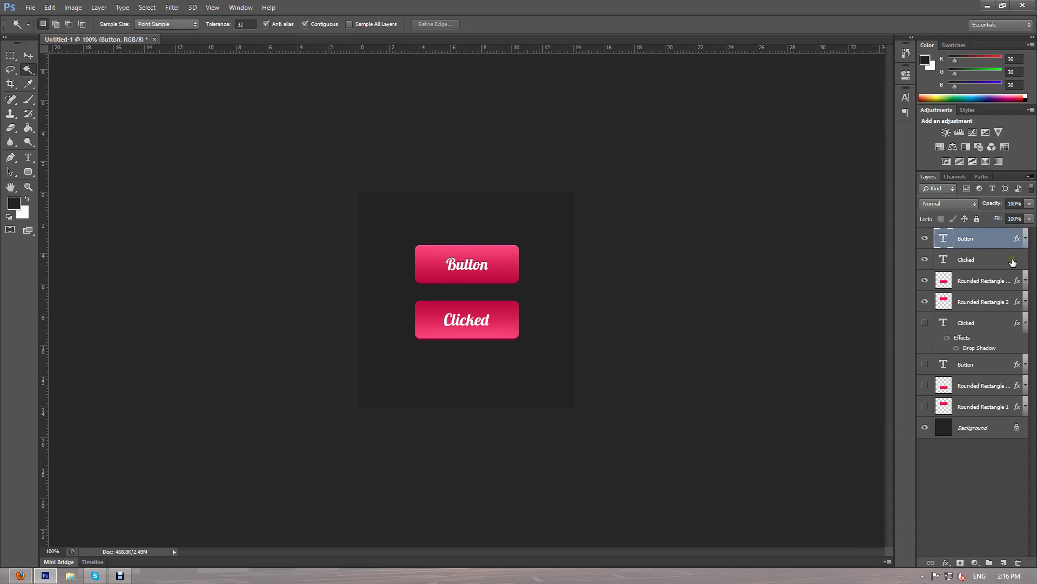
{"action": "right_click", "coordinate": [1012, 261]}
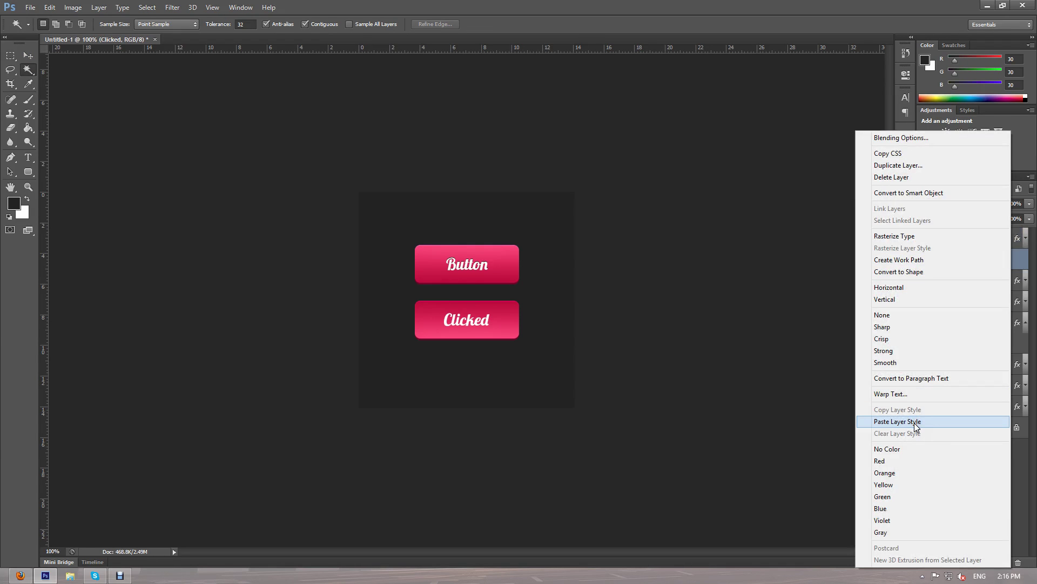
{"action": "left_click", "coordinate": [914, 423]}
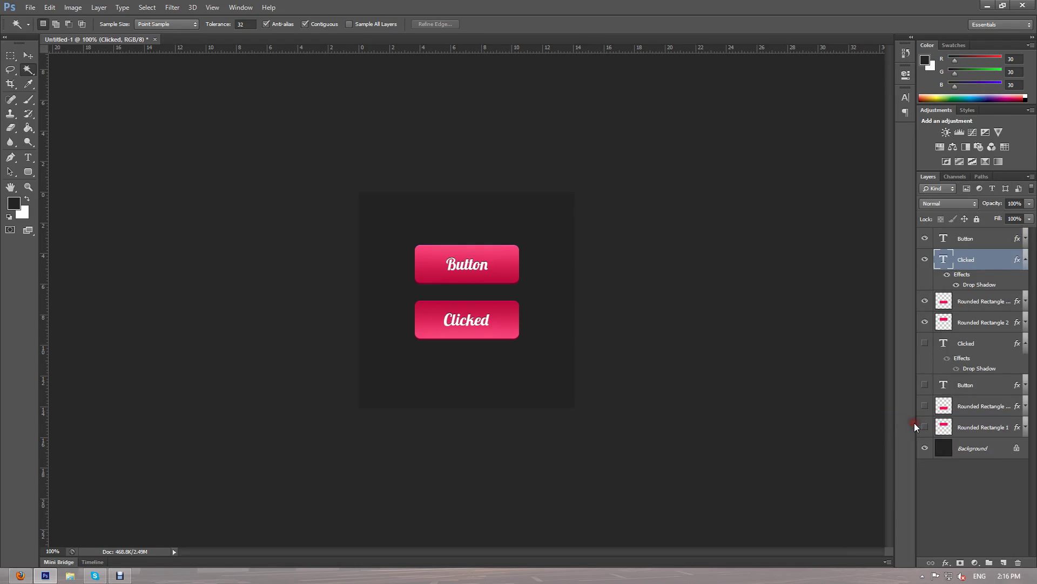
Review the Drop Shadow settings of the visible "Clicked" text, accept them, and collapse that layer's effects list
{"action": "double_click", "coordinate": [1003, 258]}
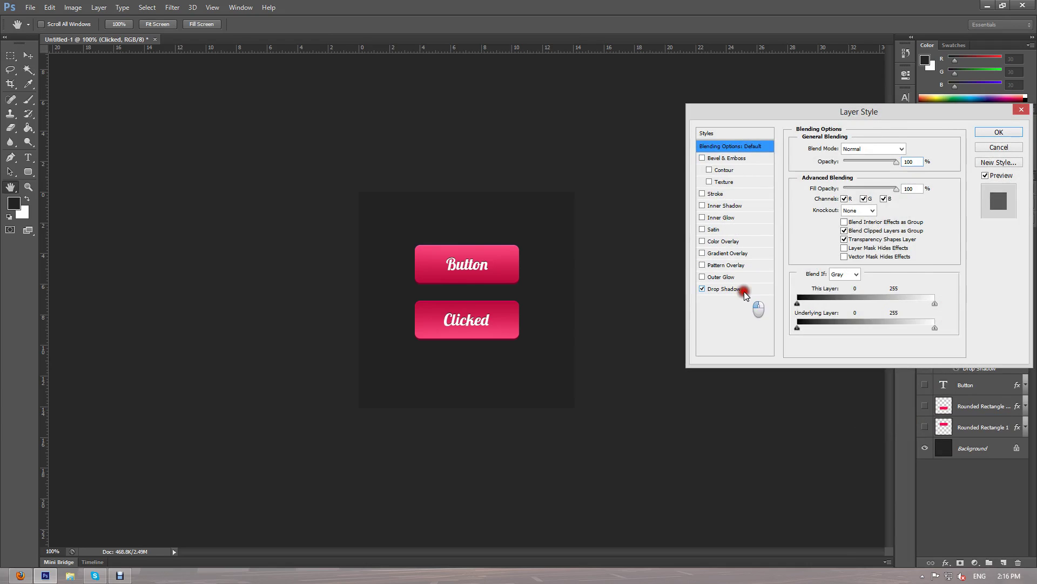
{"action": "left_click", "coordinate": [744, 289]}
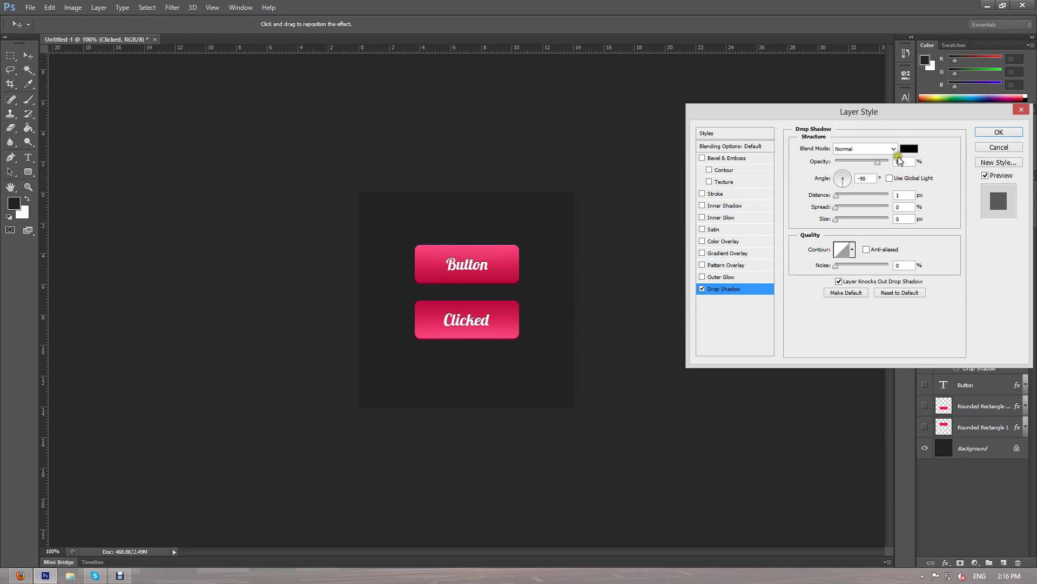
{"action": "left_click", "coordinate": [999, 133]}
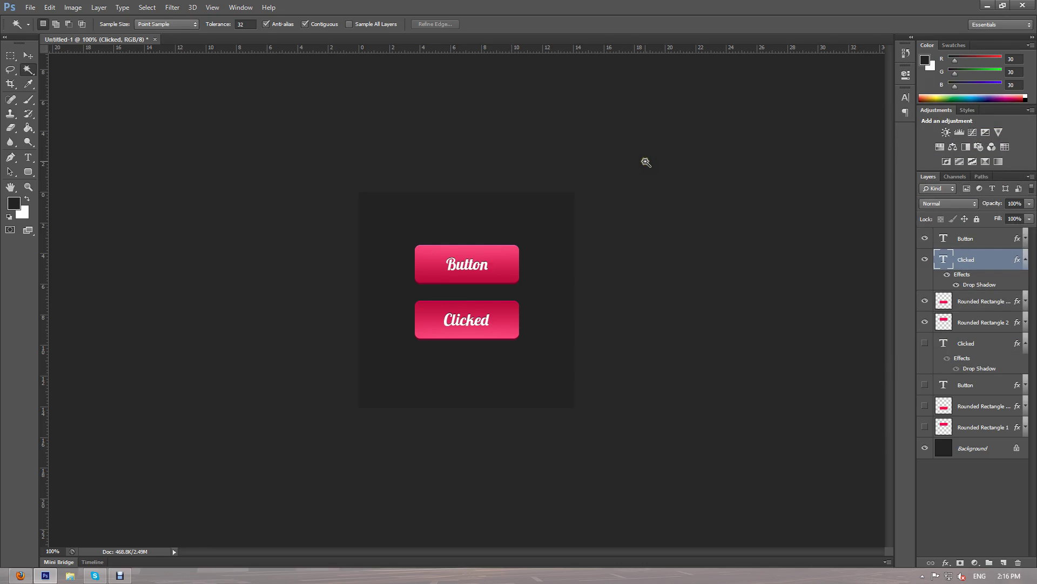
{"action": "left_click", "coordinate": [1025, 259]}
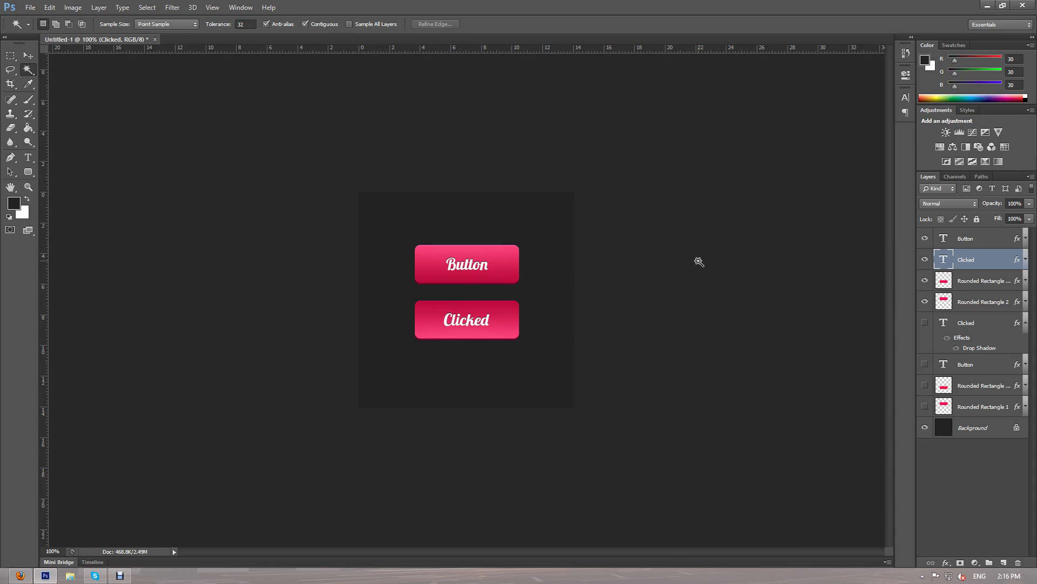
{"action": "key", "text": "alt+Tab"}
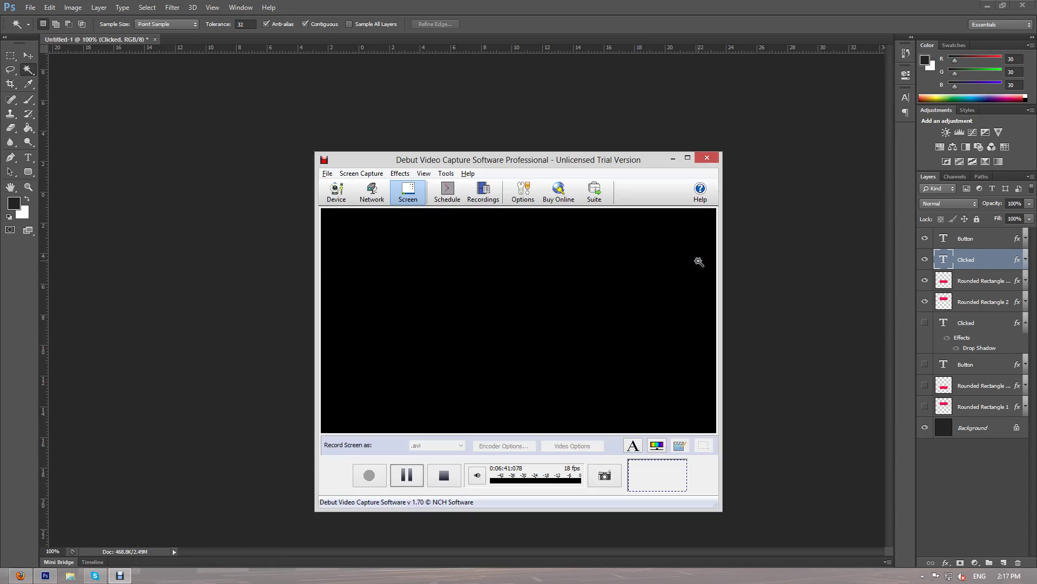